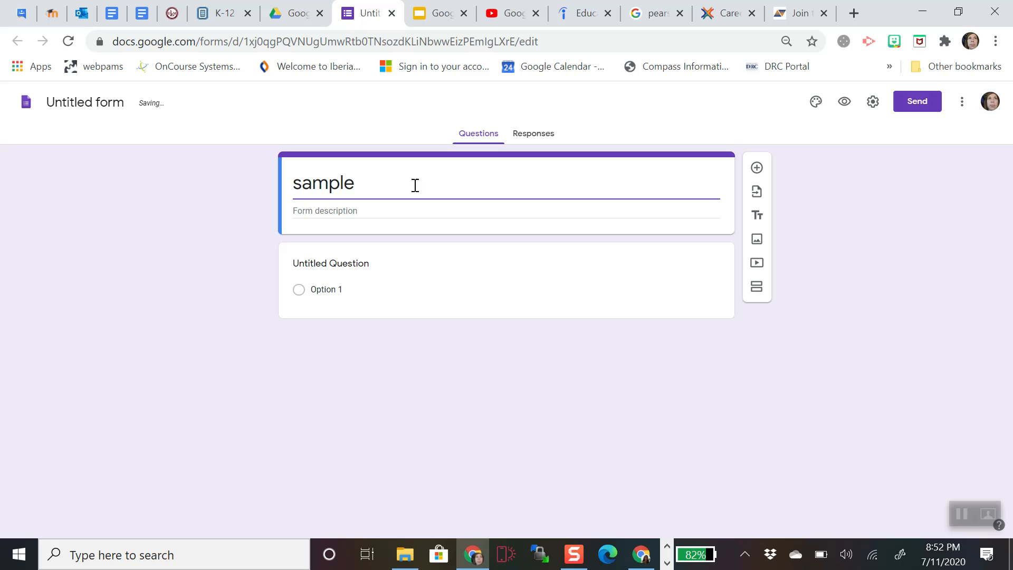
- Name the form 'sample' and title the first short-answer question 'Last Name, First Name'
left_click(100, 105)
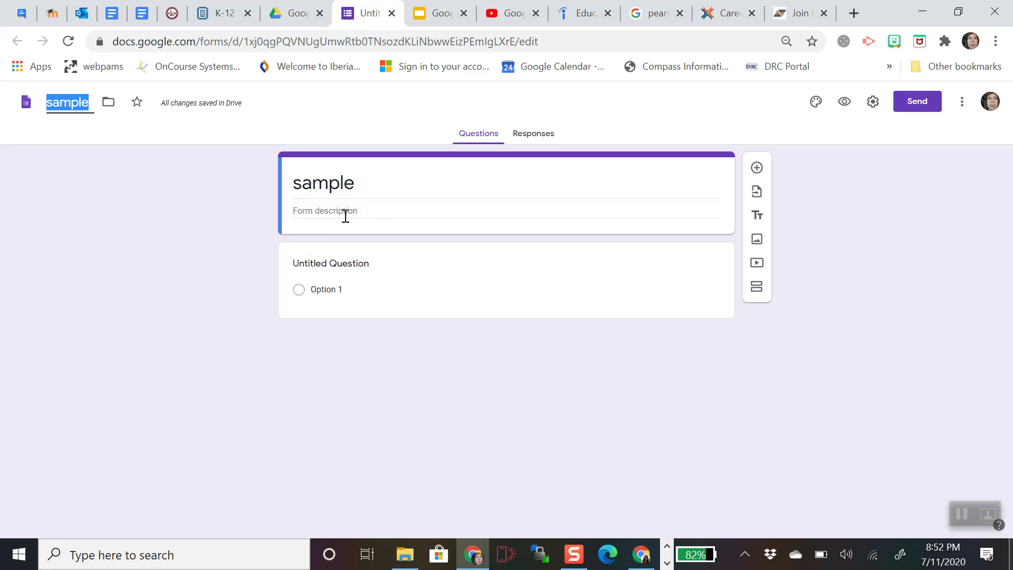
left_click(364, 263)
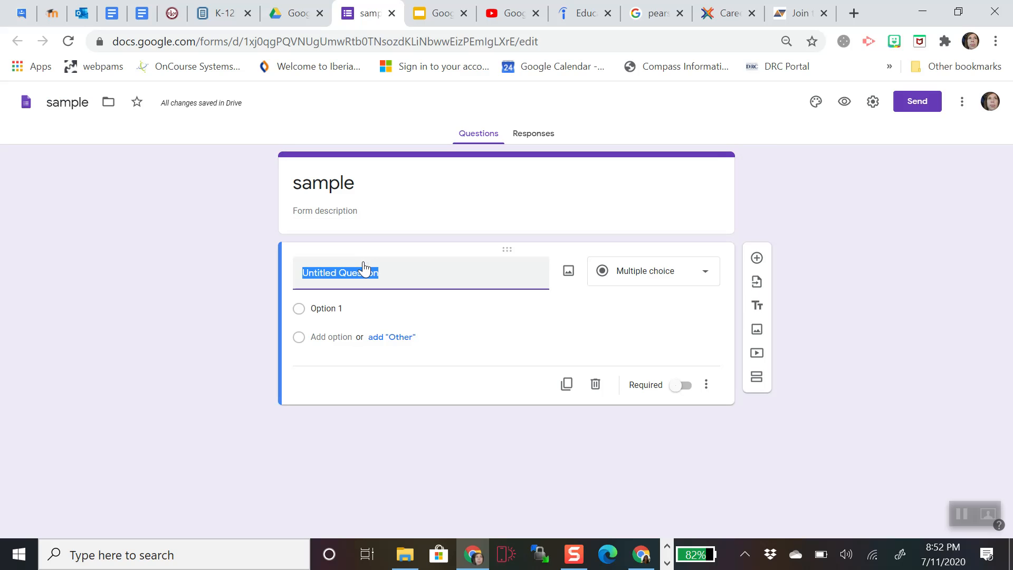
type("Name,")
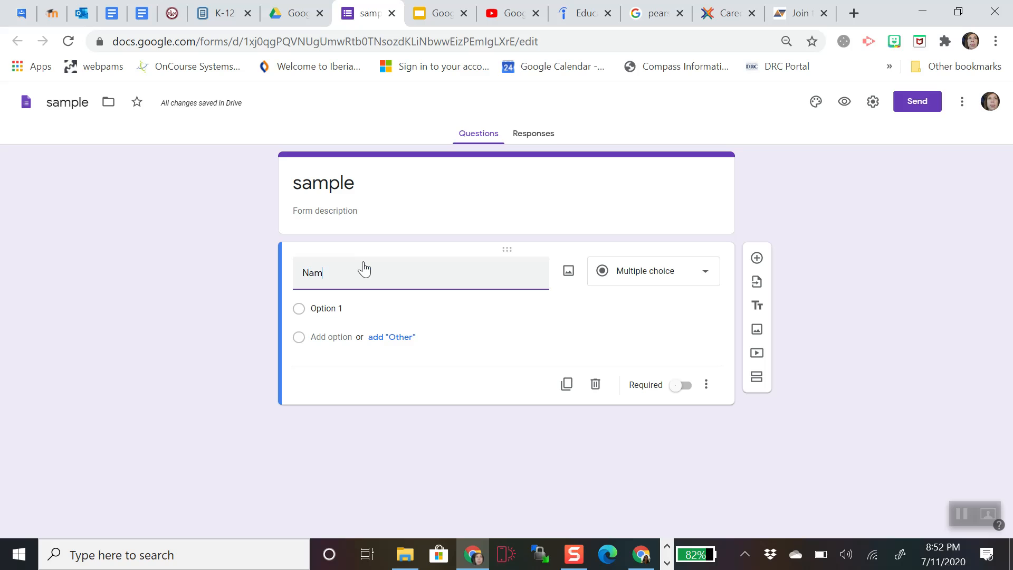
key("BackSpace")
key("BackSpace")
key("BackSpace")
key("BackSpace")
key("BackSpace")
type("Last Name, First")
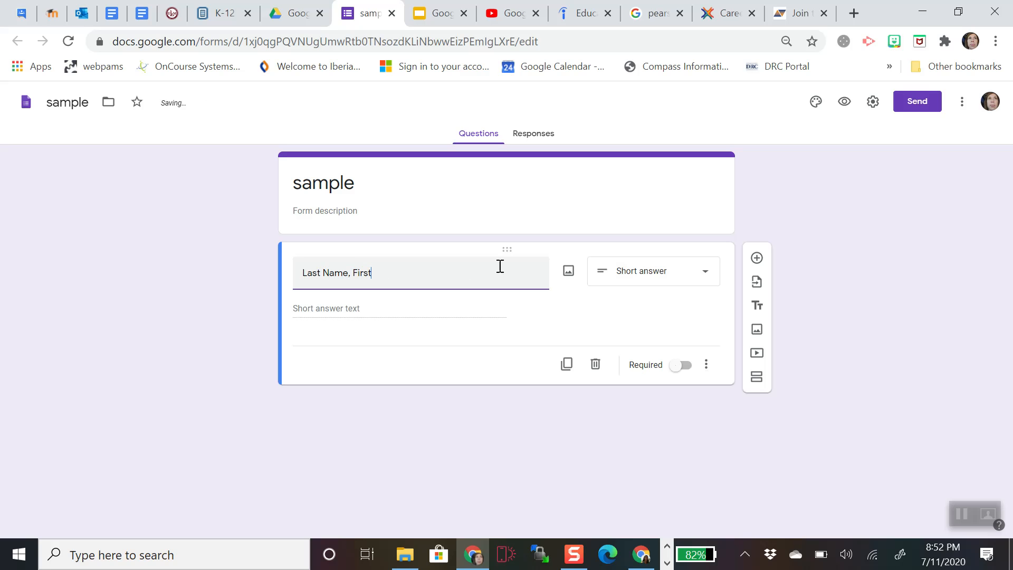
type(" Name")
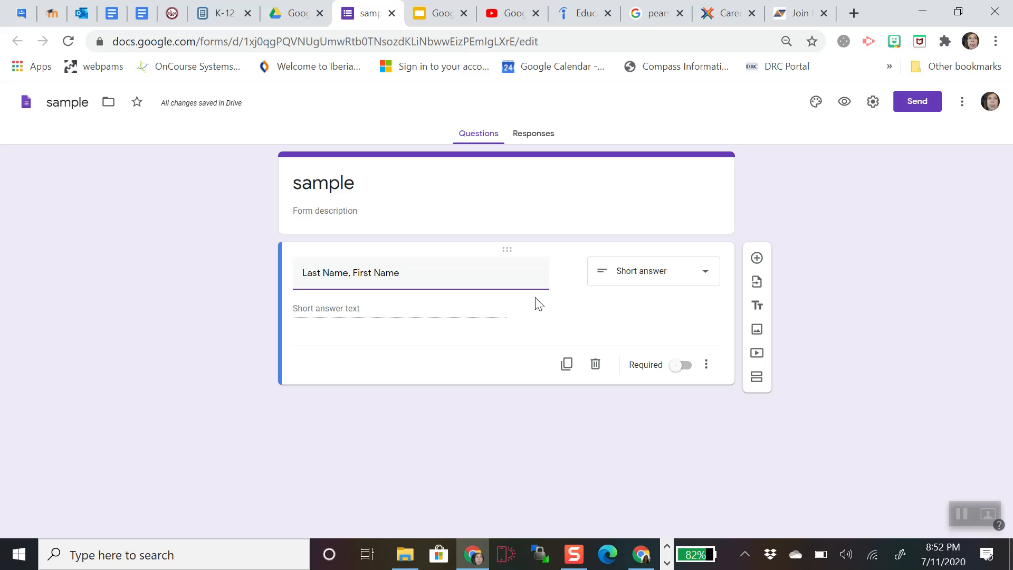
left_click(706, 274)
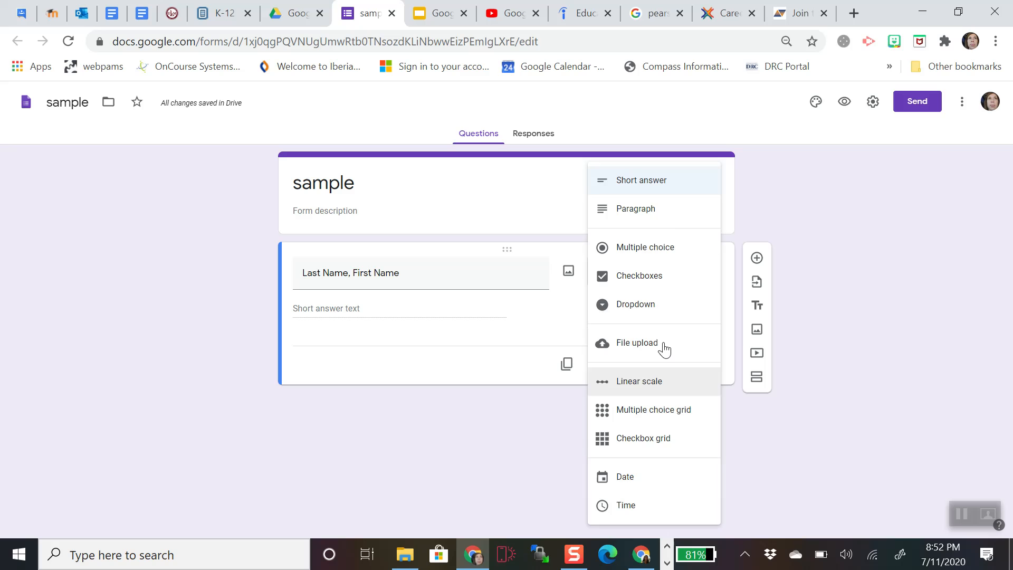
left_click(551, 320)
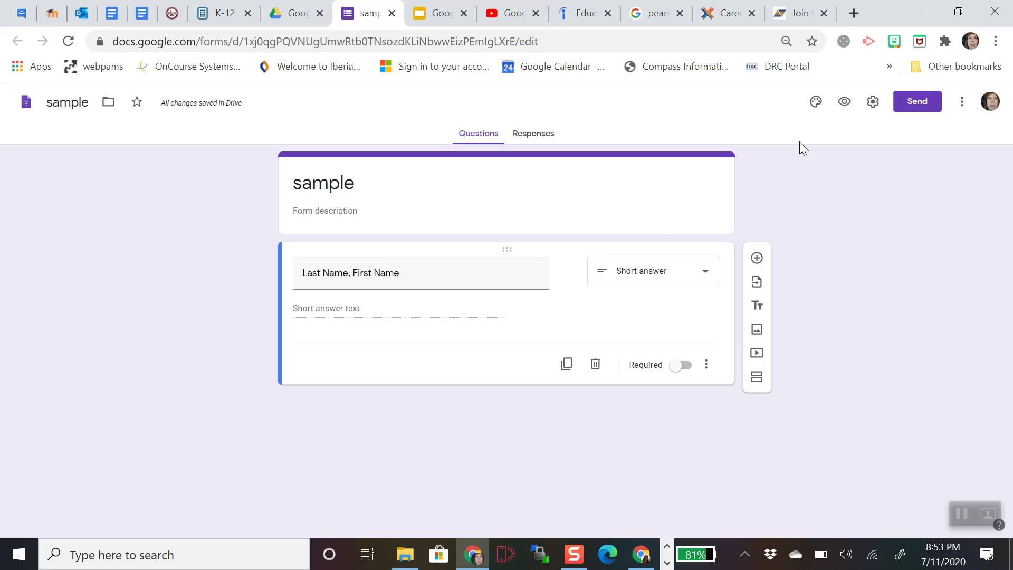
- In the form settings, limit respondents to 1 response each, leaving editing after submit off
left_click(874, 103)
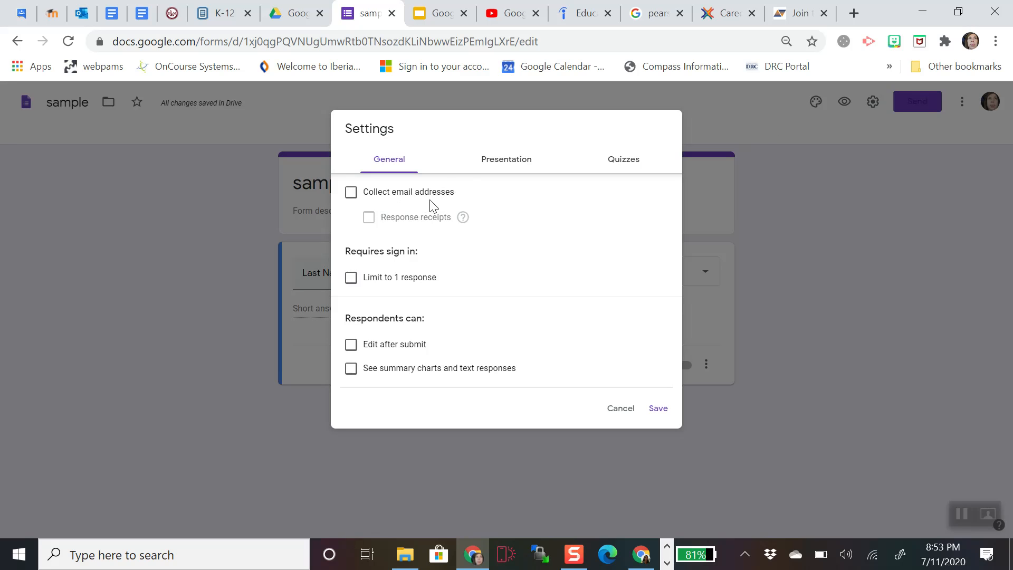
left_click(351, 279)
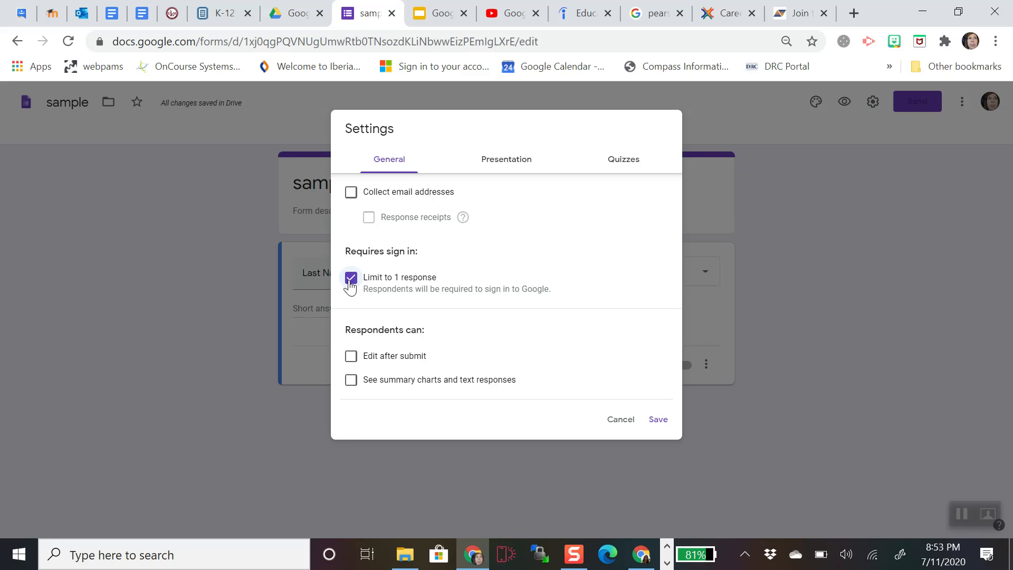
left_click(351, 356)
left_click(351, 358)
- Set the presentation confirmation message to 'Thanks for your work!'
left_click(494, 165)
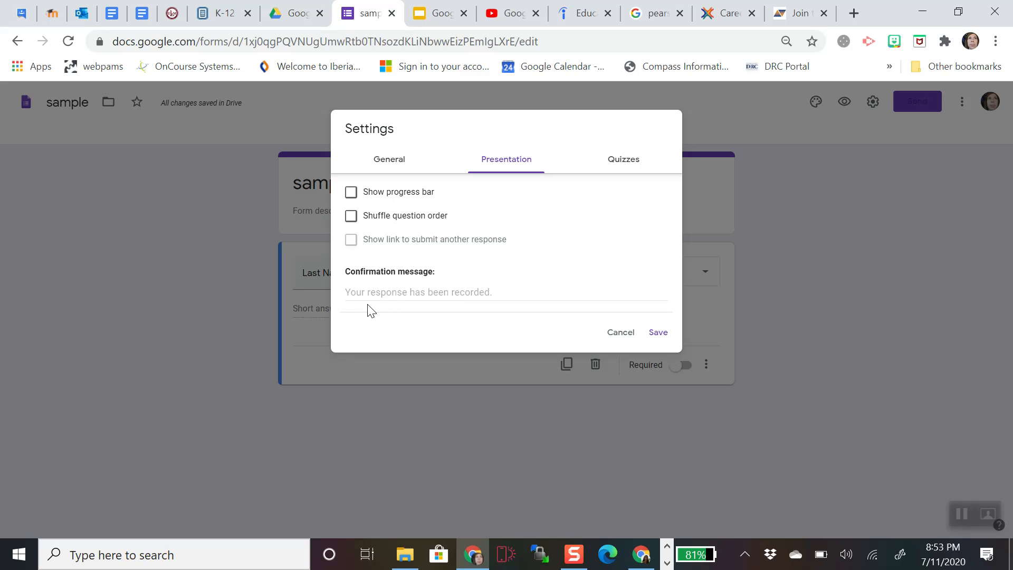
left_click(508, 291)
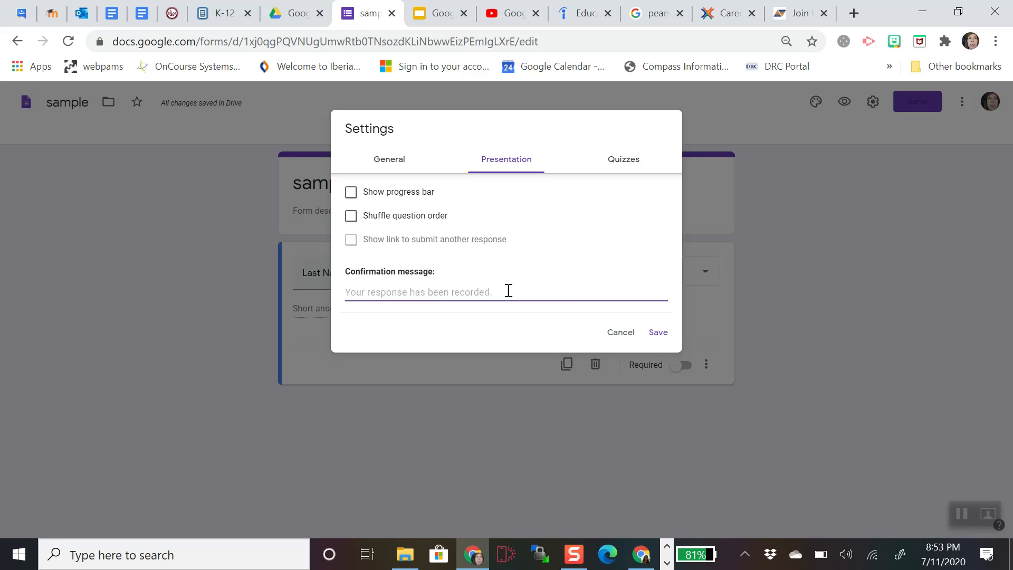
type("Thanks for")
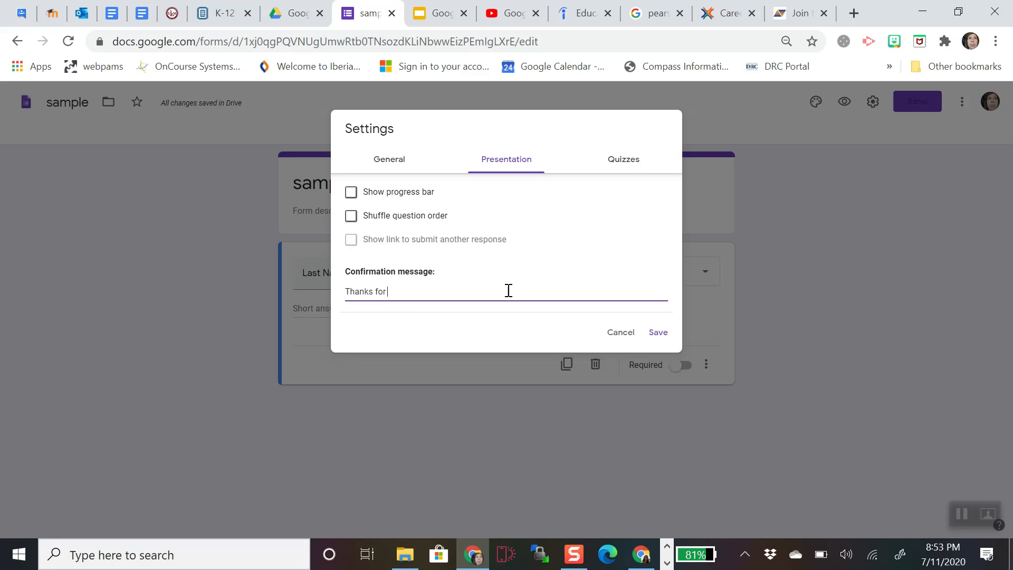
type(" your work!")
- Make the form a quiz with grades released later after manual review, and save
left_click(603, 169)
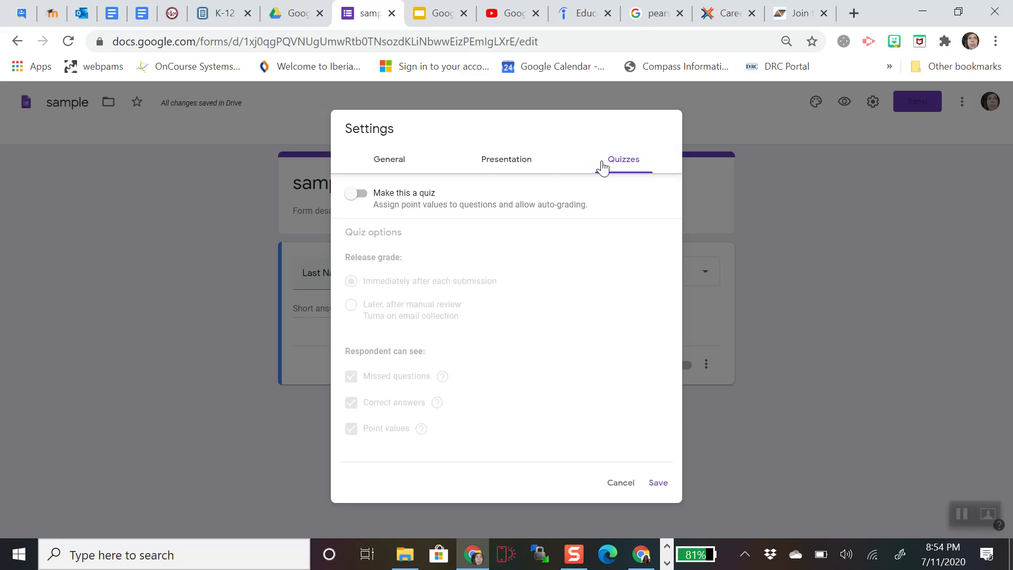
left_click(355, 205)
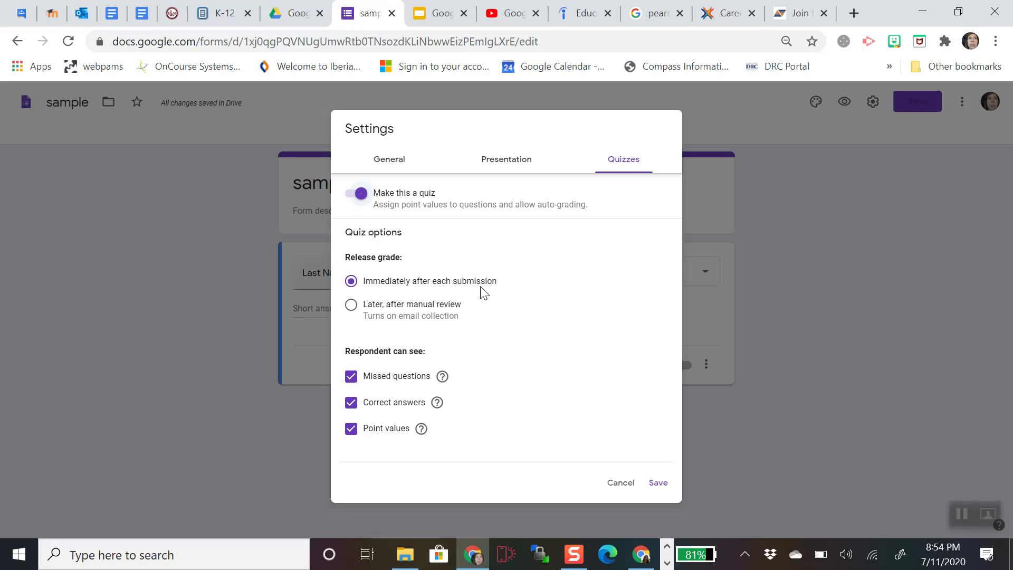
left_click(352, 306)
left_click(659, 489)
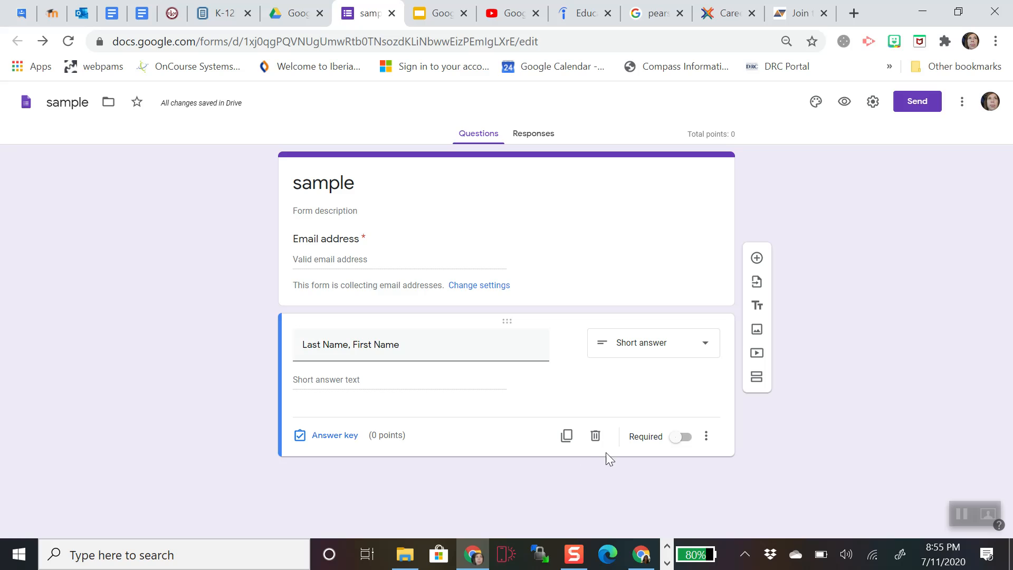
- Make the 'Last Name, First Name' question required
left_click(680, 439)
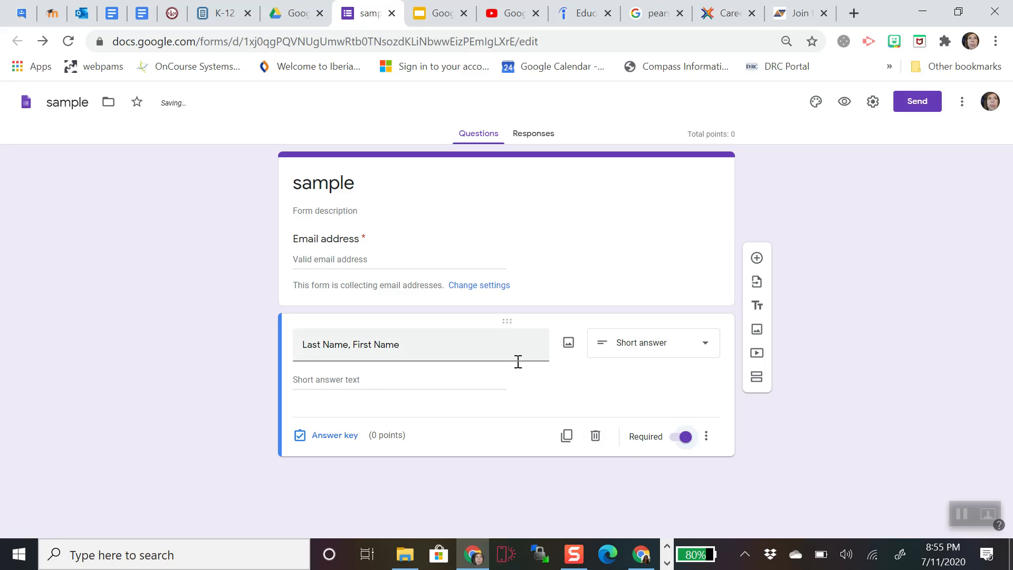
left_click(707, 438)
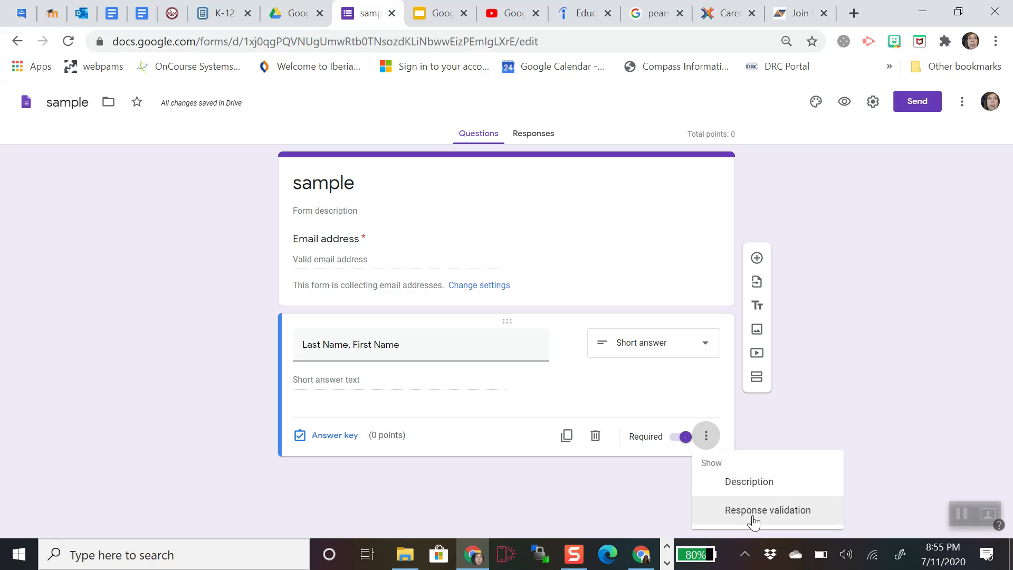
left_click(695, 392)
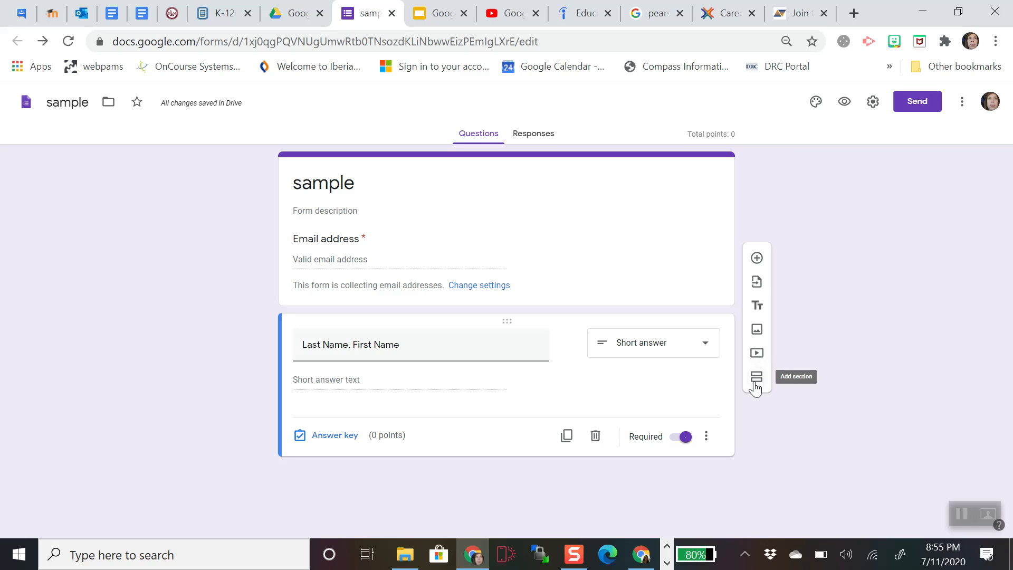
- Add a short-answer question titled 'pin' that only accepts a number
left_click(756, 258)
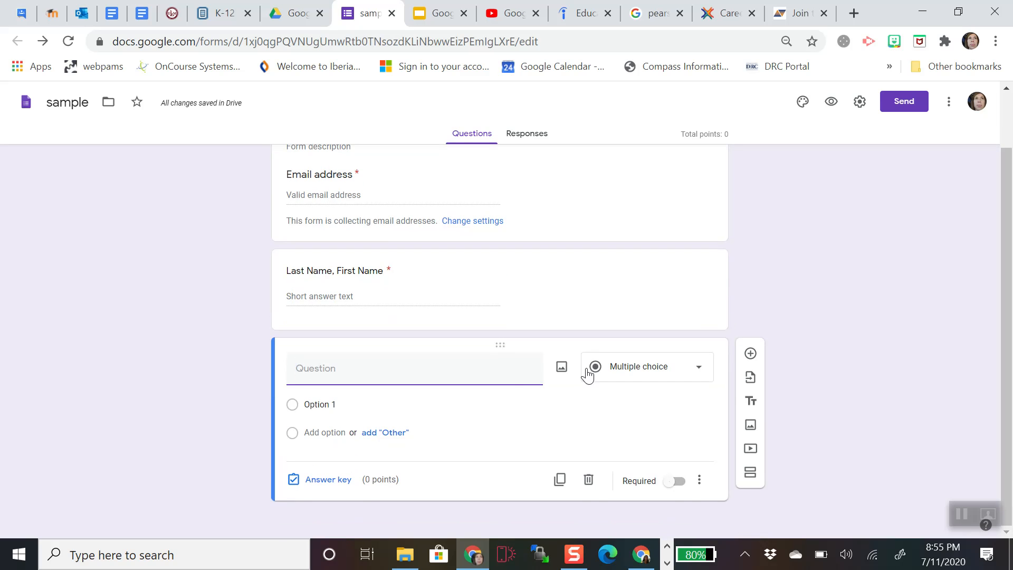
type("pin")
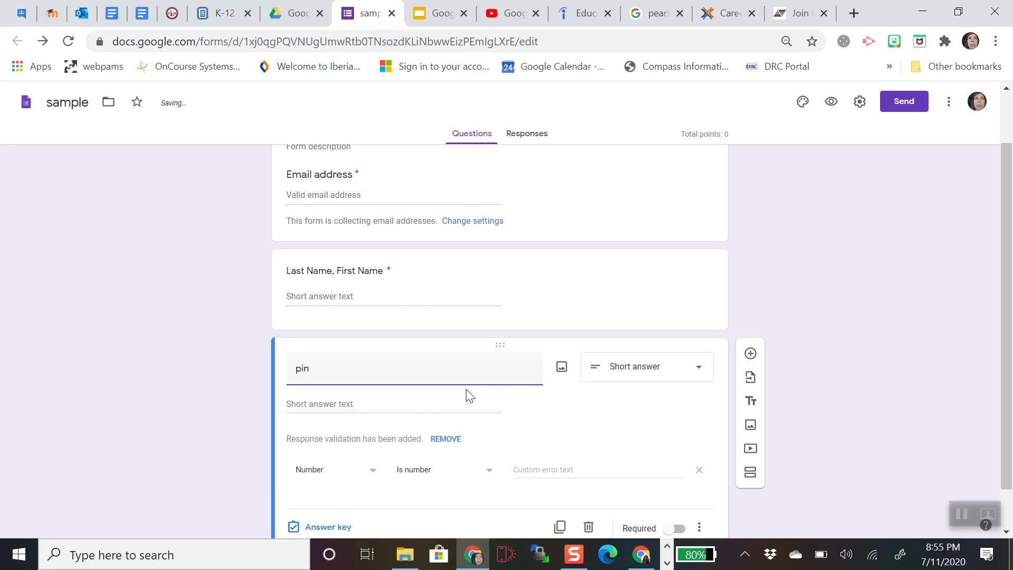
left_click(355, 405)
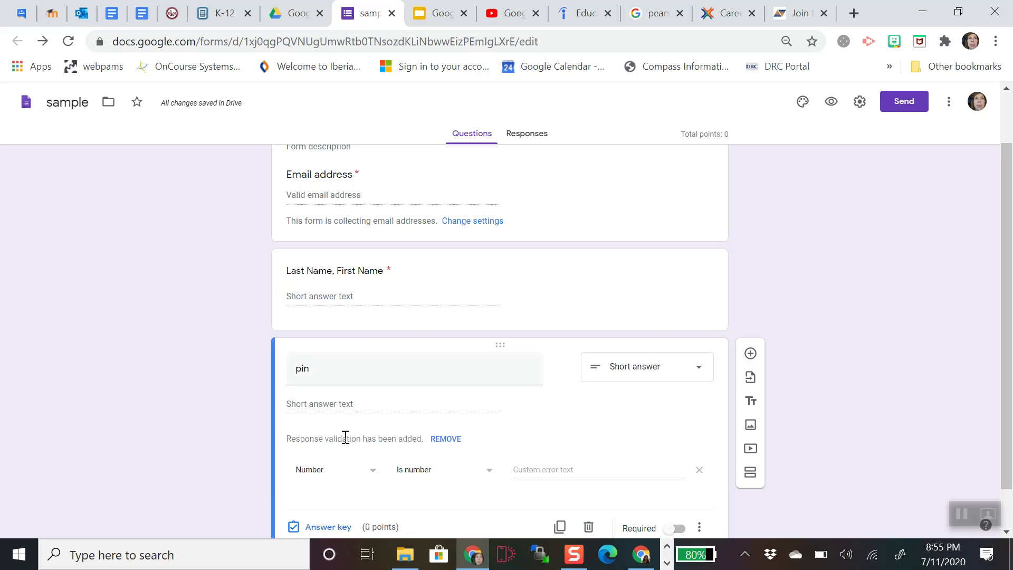
scroll(343, 436, "down", 1)
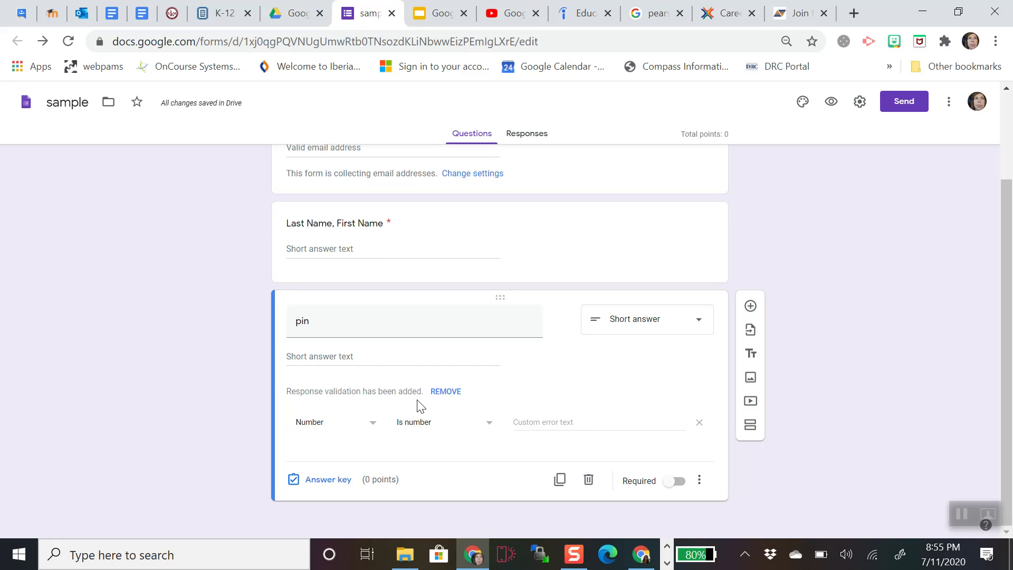
- Require the pin answer to be a number equal to 2756, with custom text 'Great job! You're in!'
left_click(336, 430)
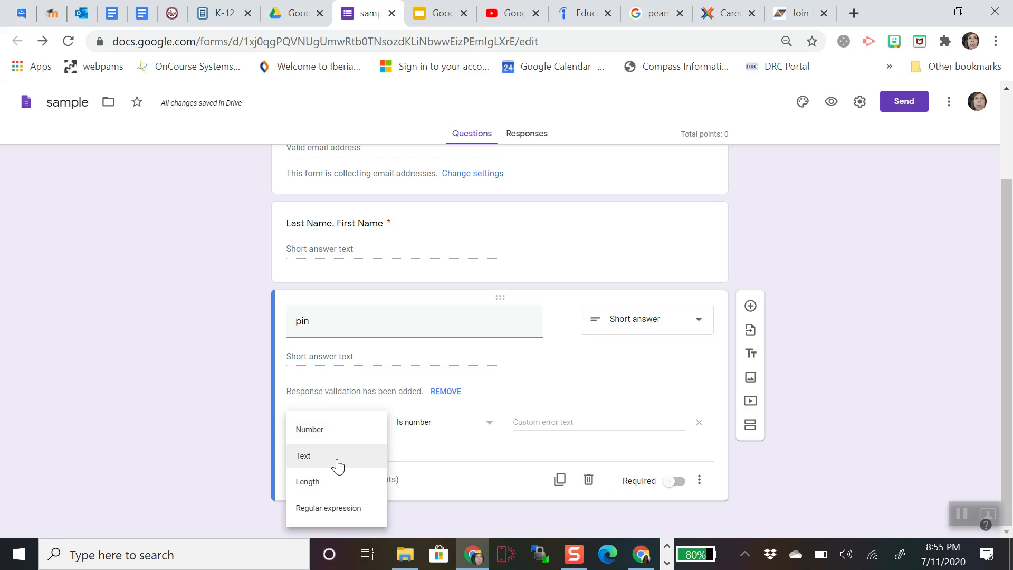
left_click(344, 430)
left_click(431, 425)
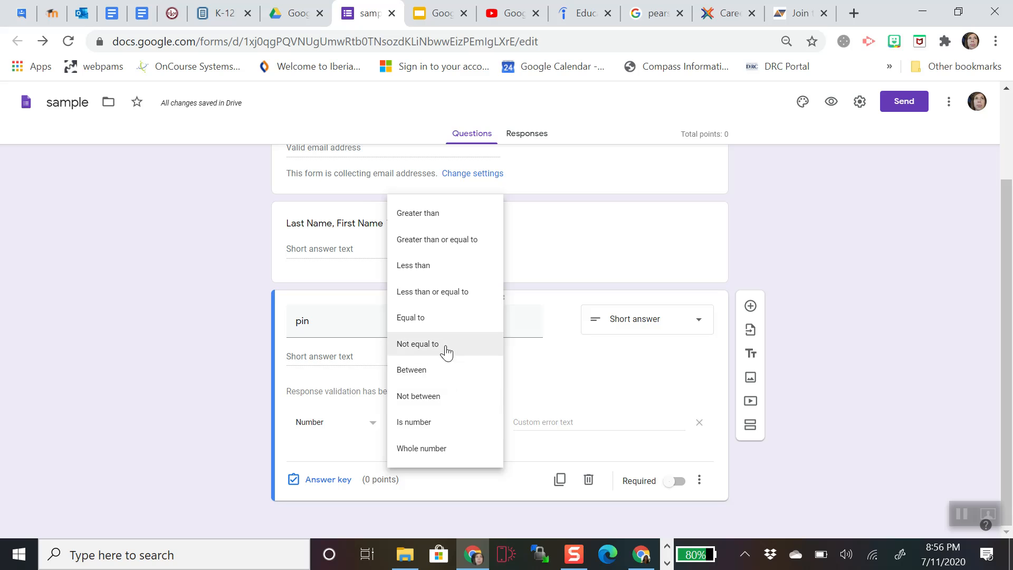
left_click(446, 318)
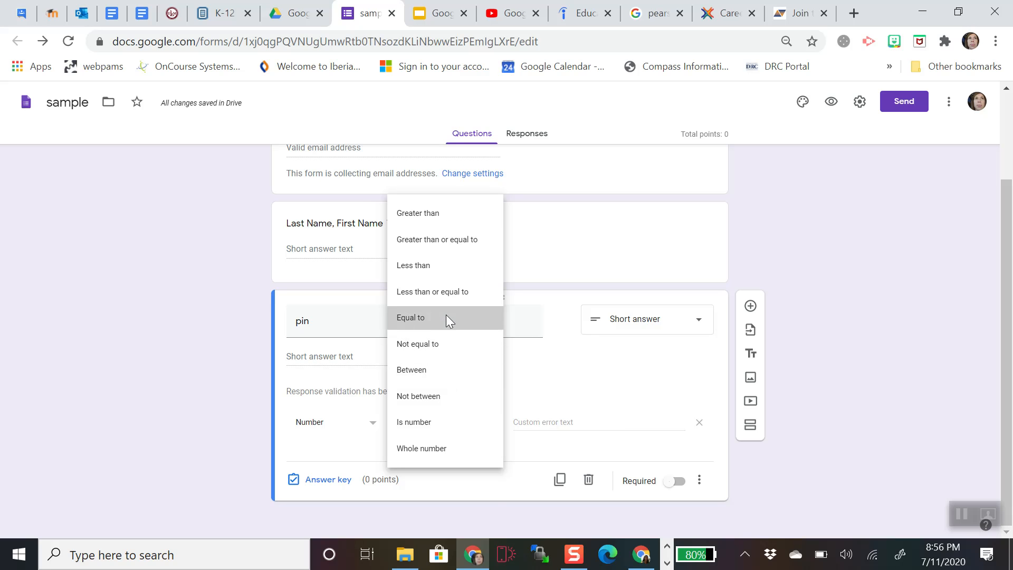
left_click(523, 422)
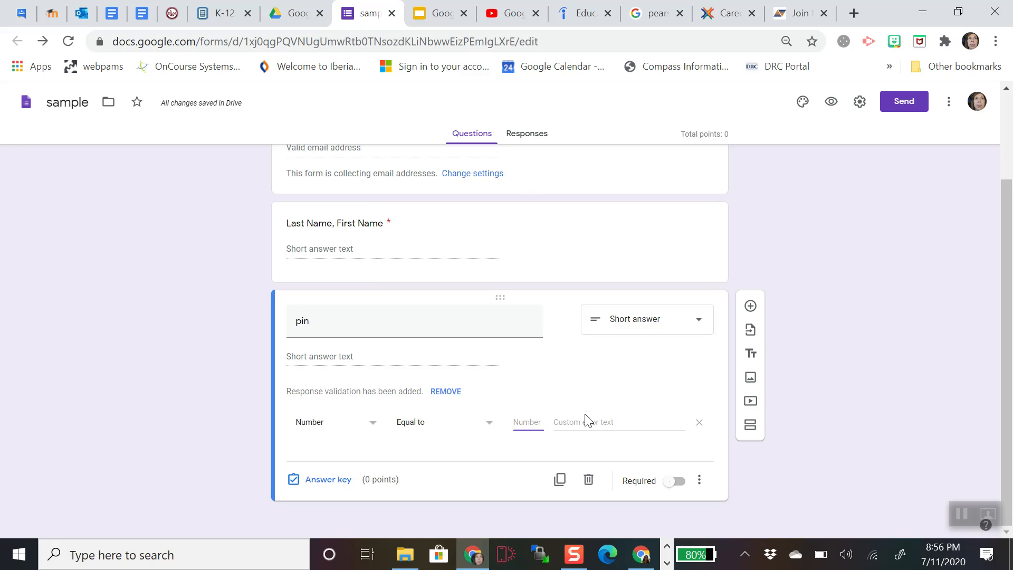
type("27")
left_click(579, 421)
type("Great job! You're in!")
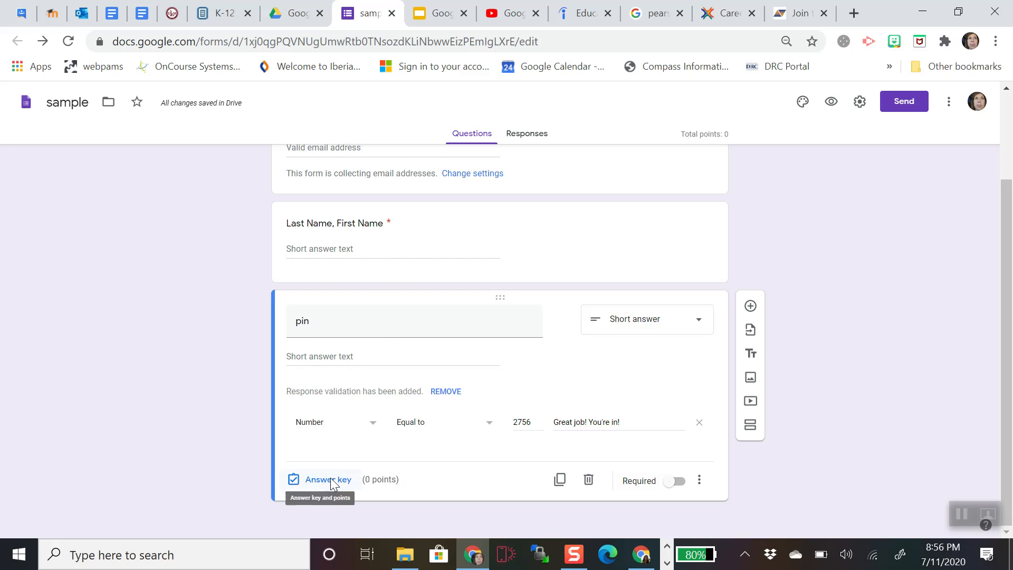
left_click(330, 480)
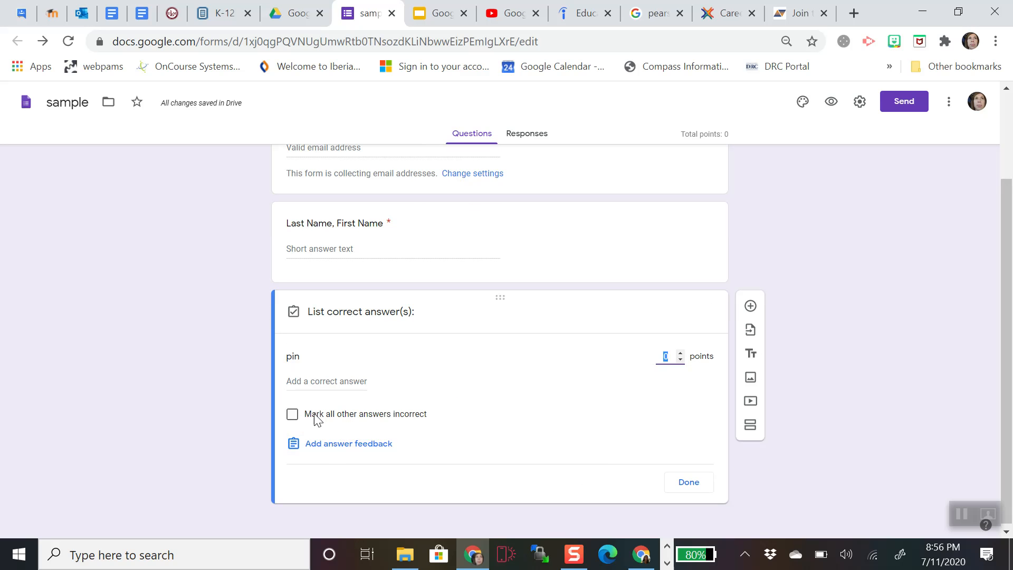
- Set 2756 as the pin question's only correct answer in its answer key
left_click(292, 415)
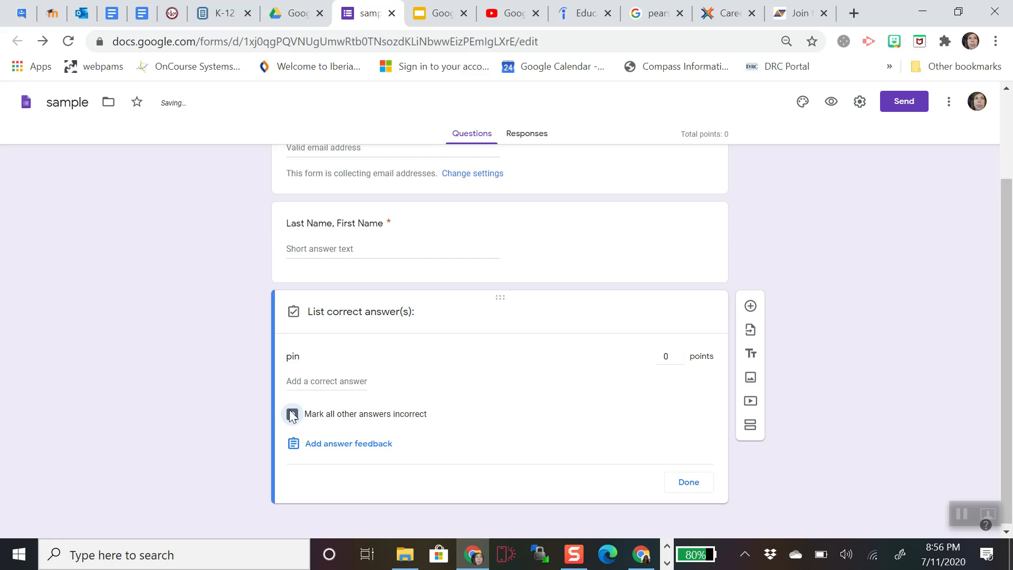
left_click(295, 381)
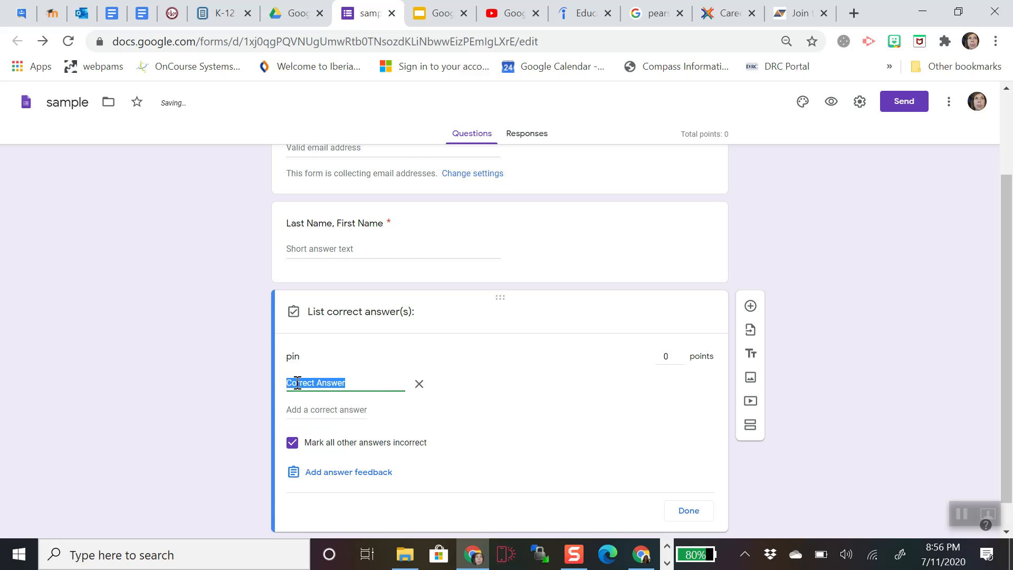
type("2756")
left_click(332, 410)
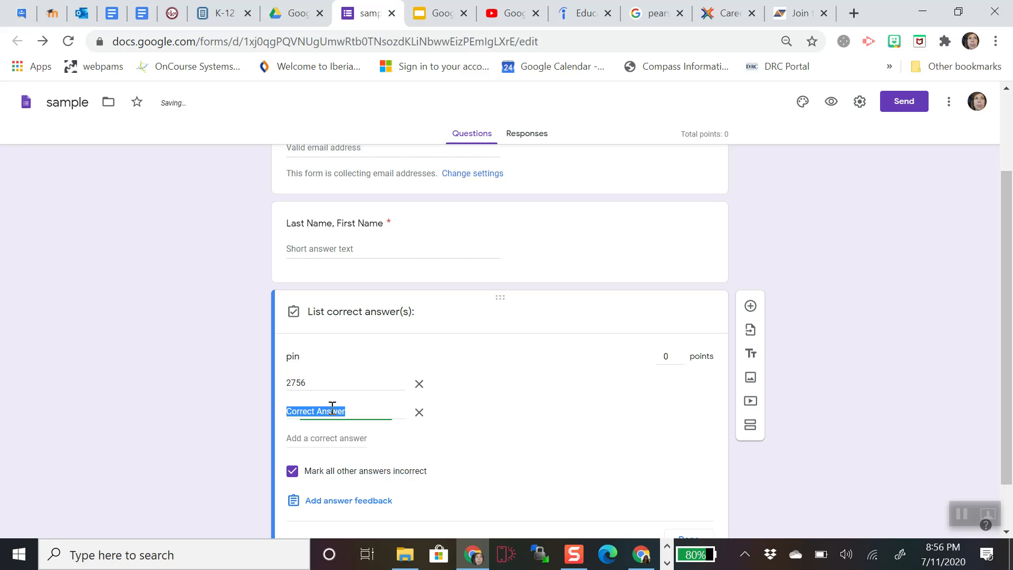
left_click(419, 413)
left_click(692, 508)
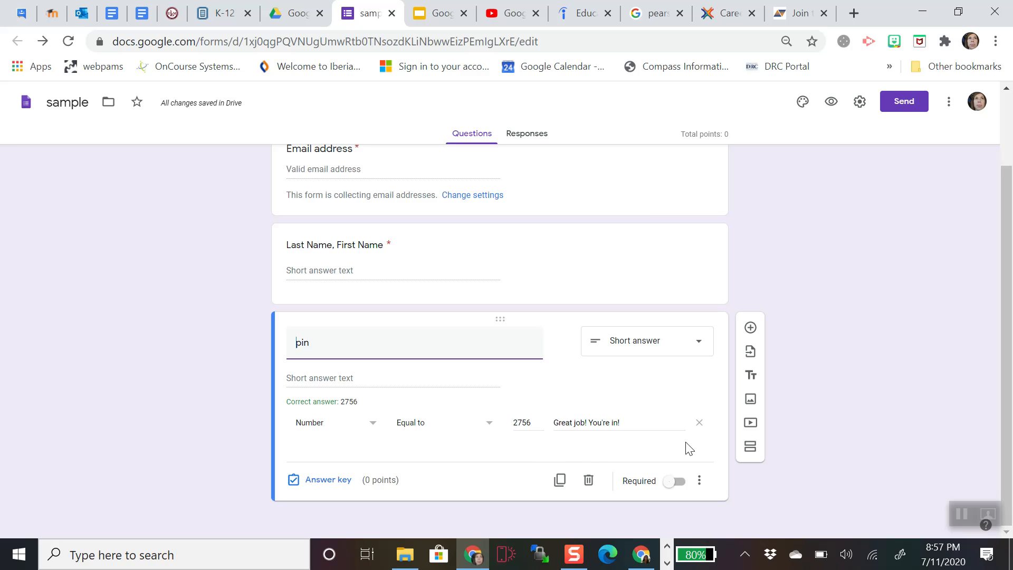
- Make the pin question required and add a second section, keeping section 1 continuing to the next
left_click(671, 481)
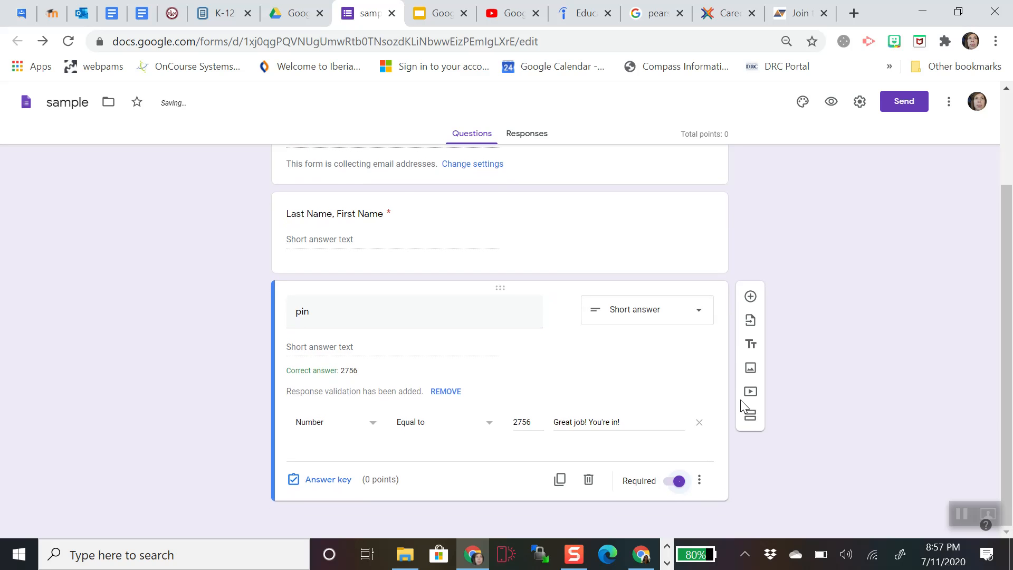
left_click(750, 417)
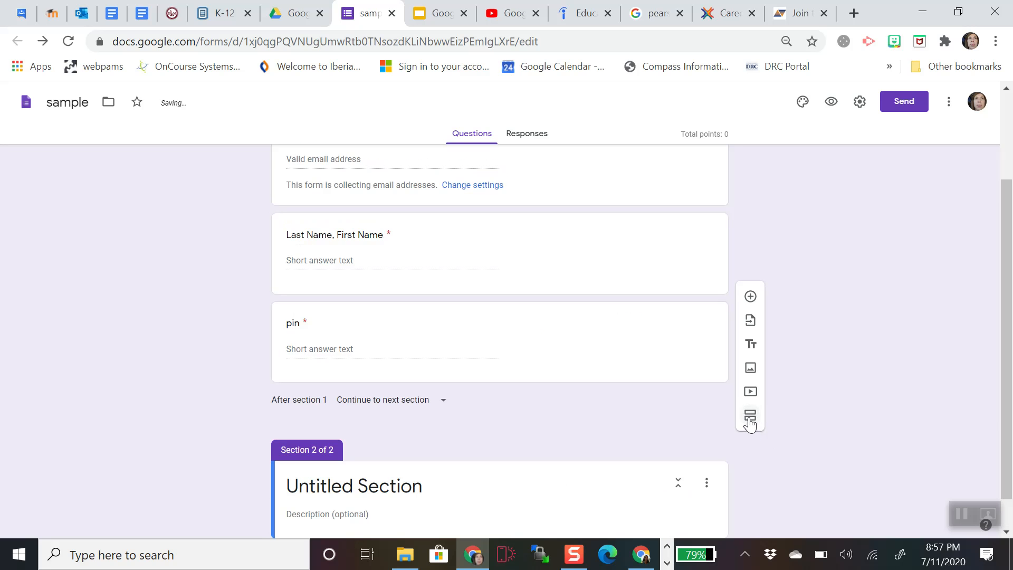
scroll(491, 367, "up", 1)
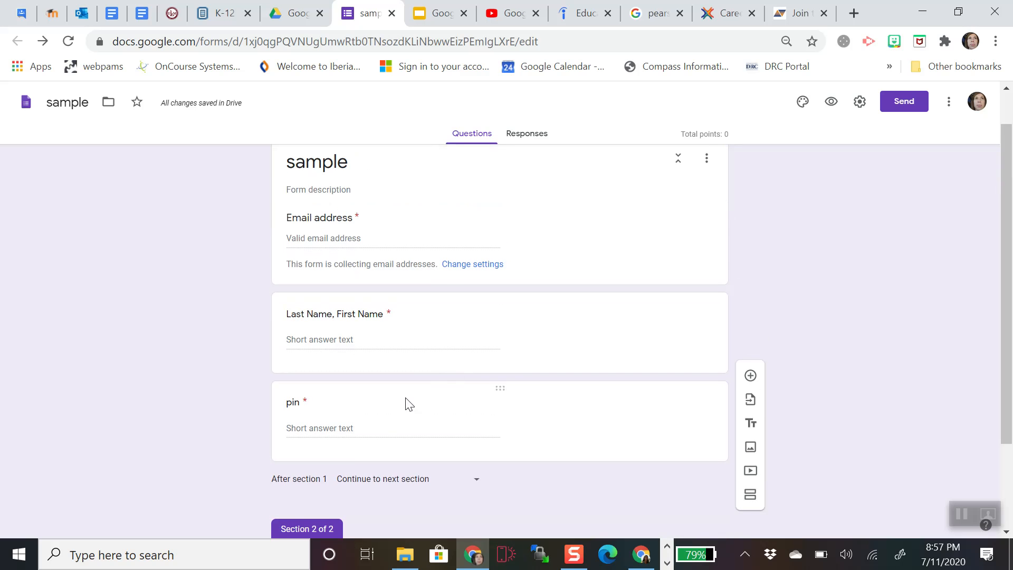
left_click(414, 479)
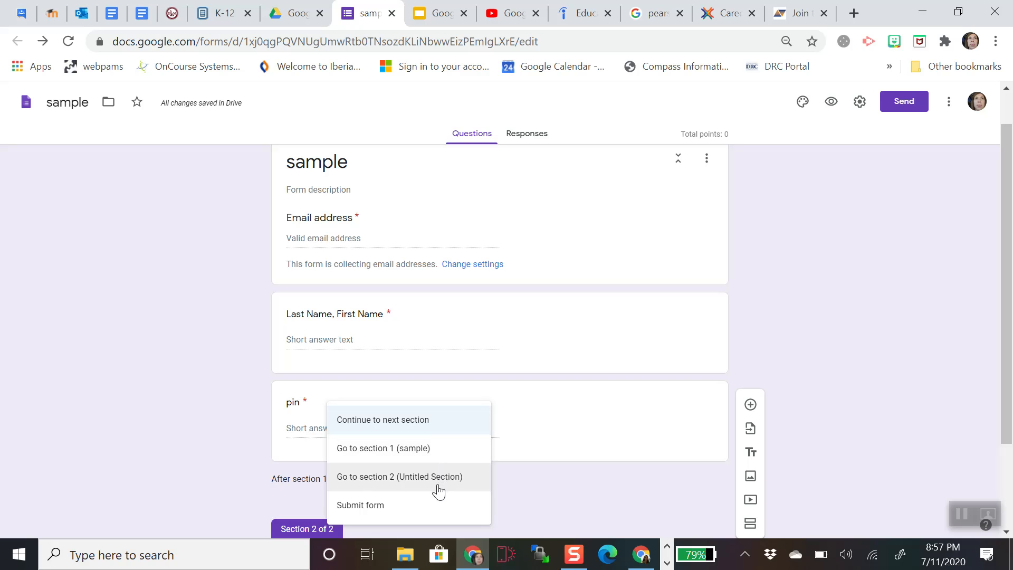
left_click(193, 438)
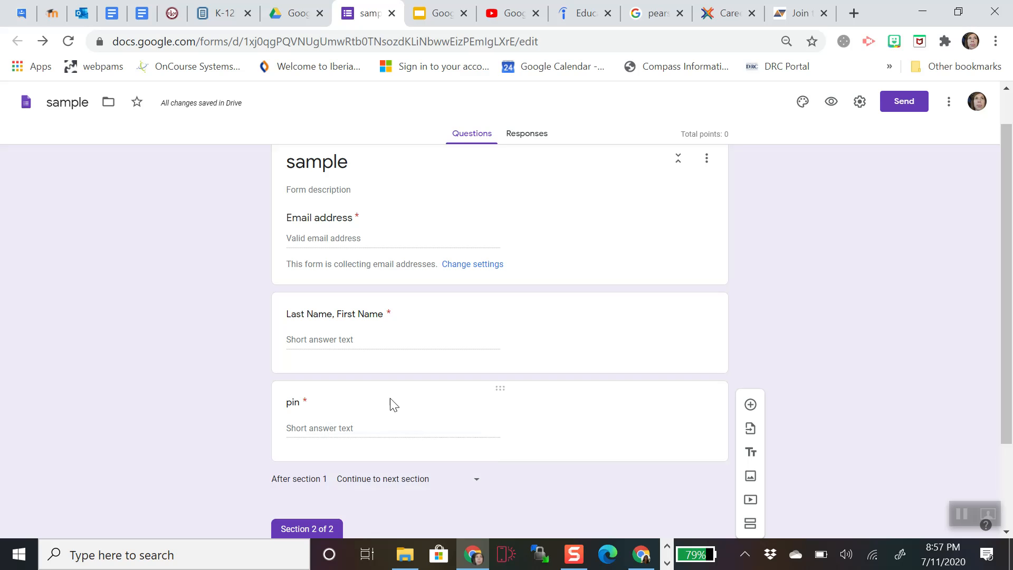
scroll(454, 412, "down", 2)
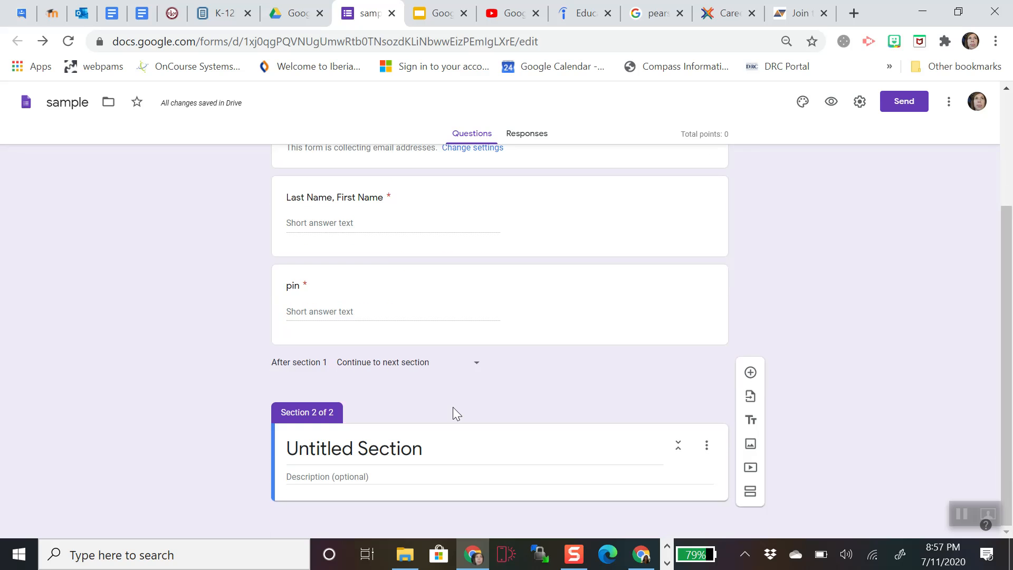
left_click(429, 449)
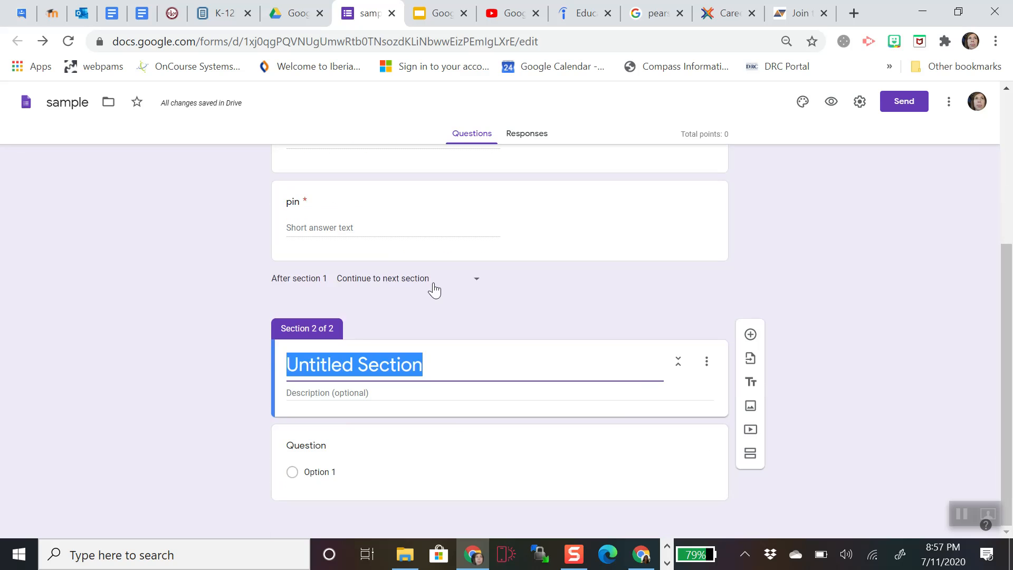
- Title the section 'Quiz' and add the multiple-choice question 'What month is it?'
type("Quiz")
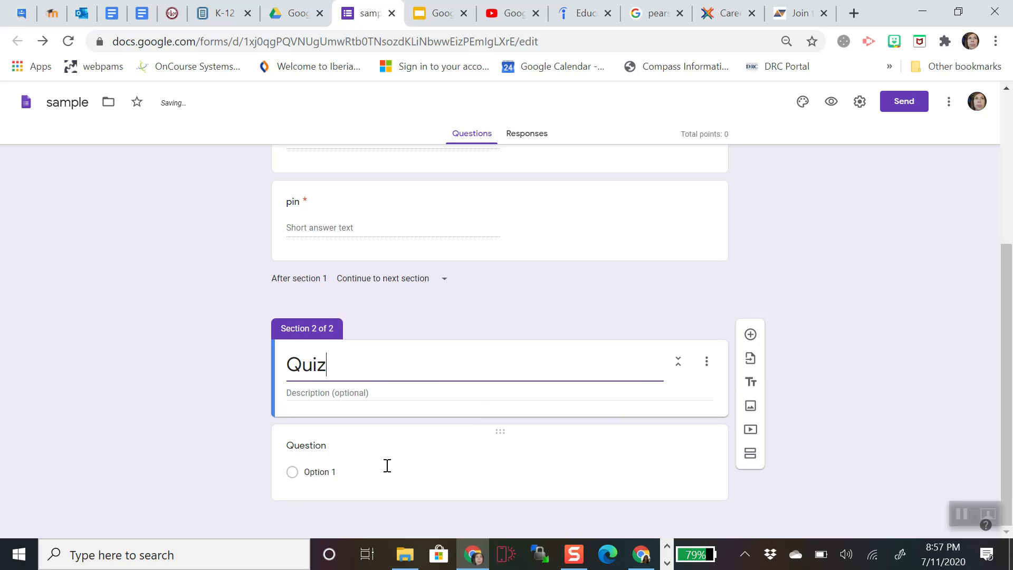
left_click(370, 448)
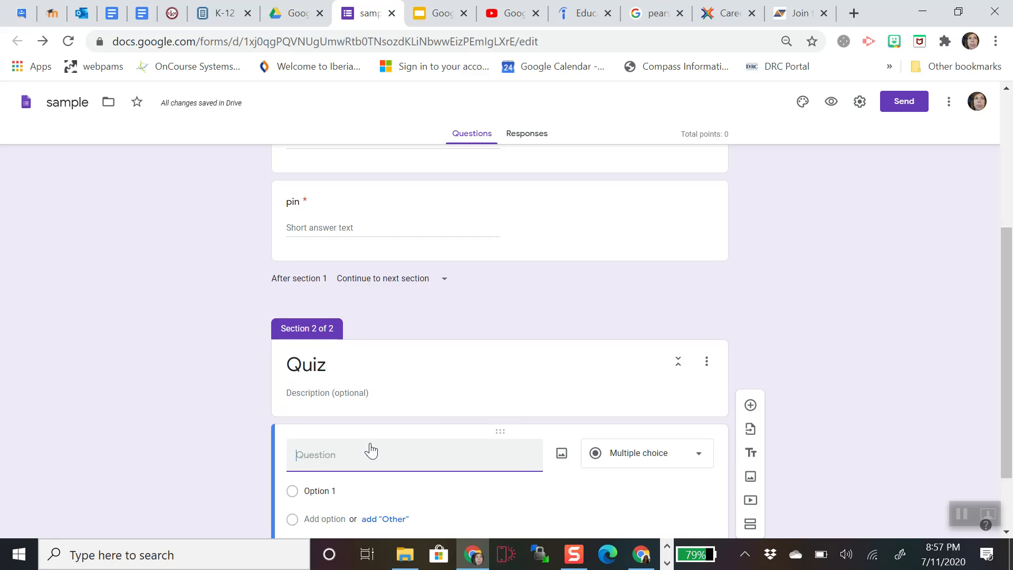
left_click(425, 460)
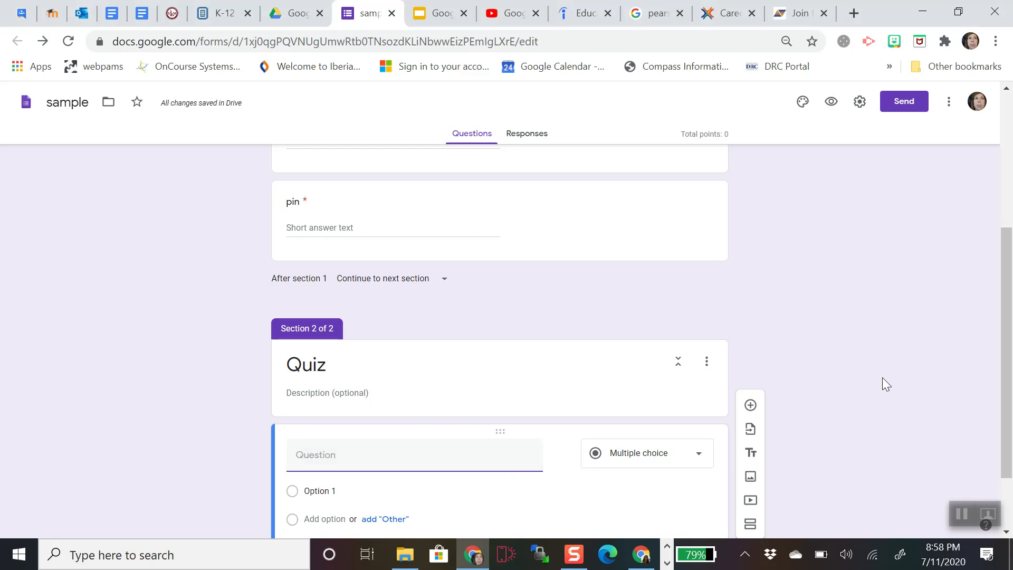
type("What month is it?")
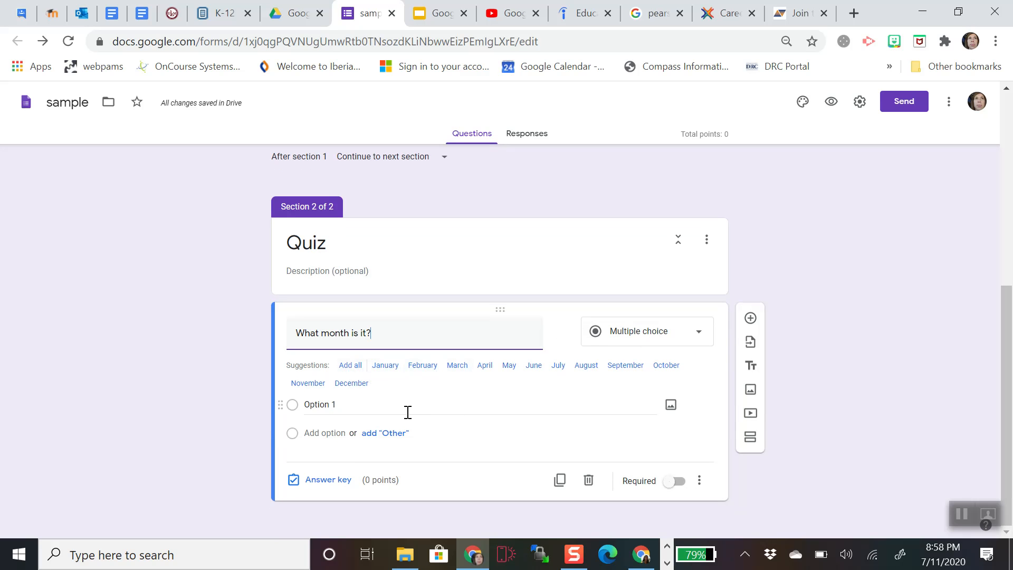
- Give the month question the options May, January, February, July and November
left_click(371, 408)
type("May")
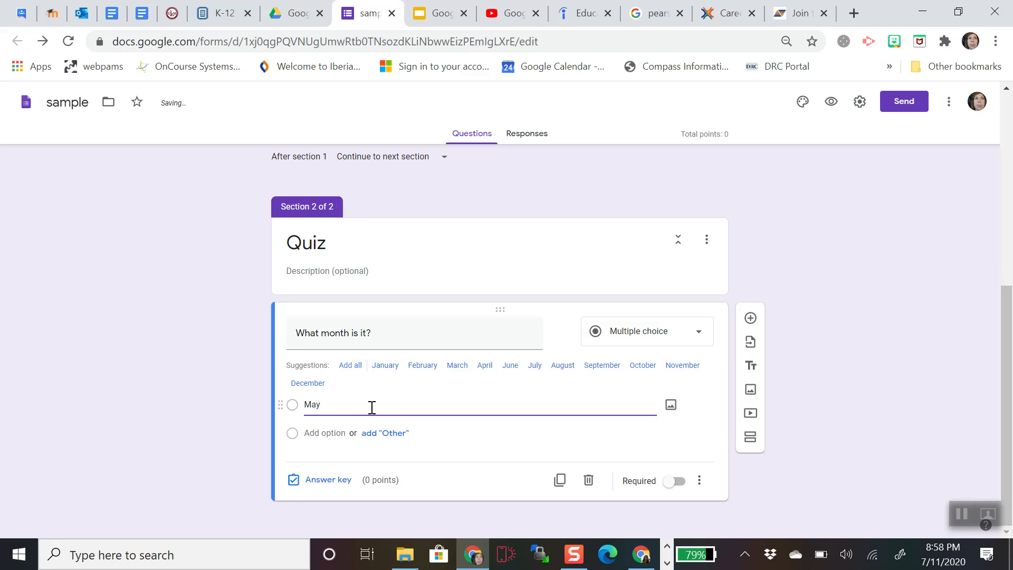
left_click(333, 433)
left_click(393, 365)
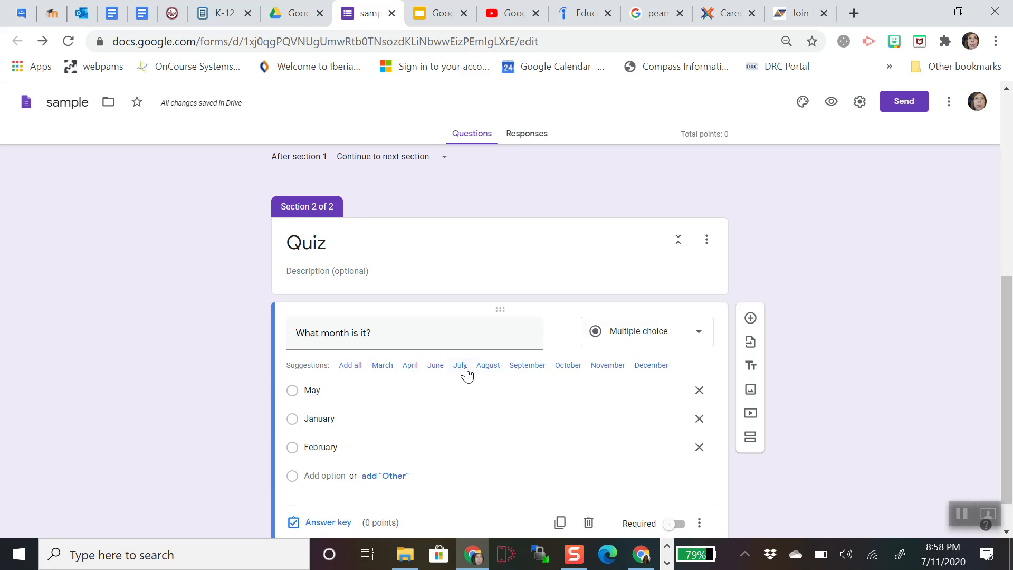
left_click(459, 365)
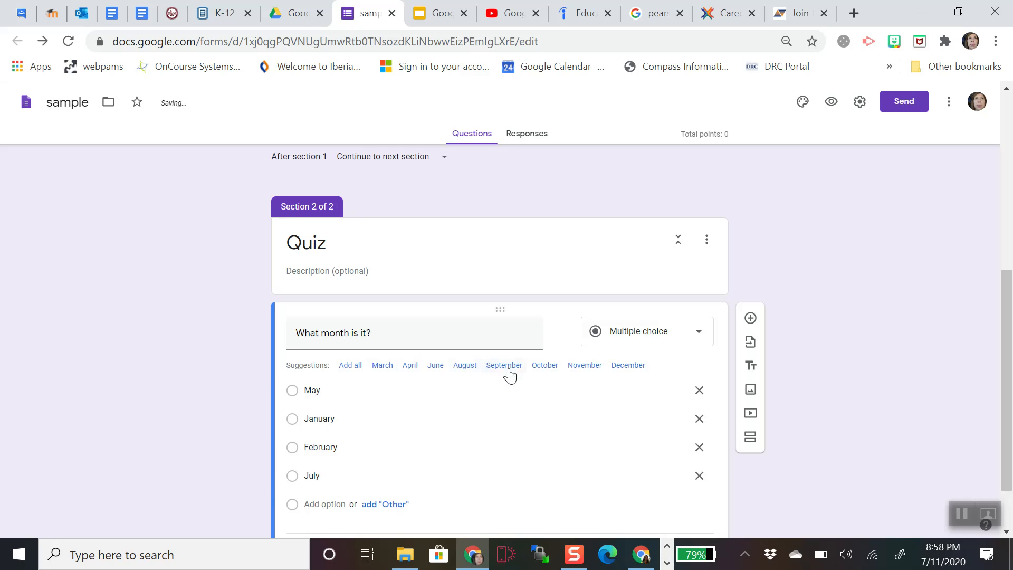
left_click(577, 367)
scroll(547, 410, "down", 1)
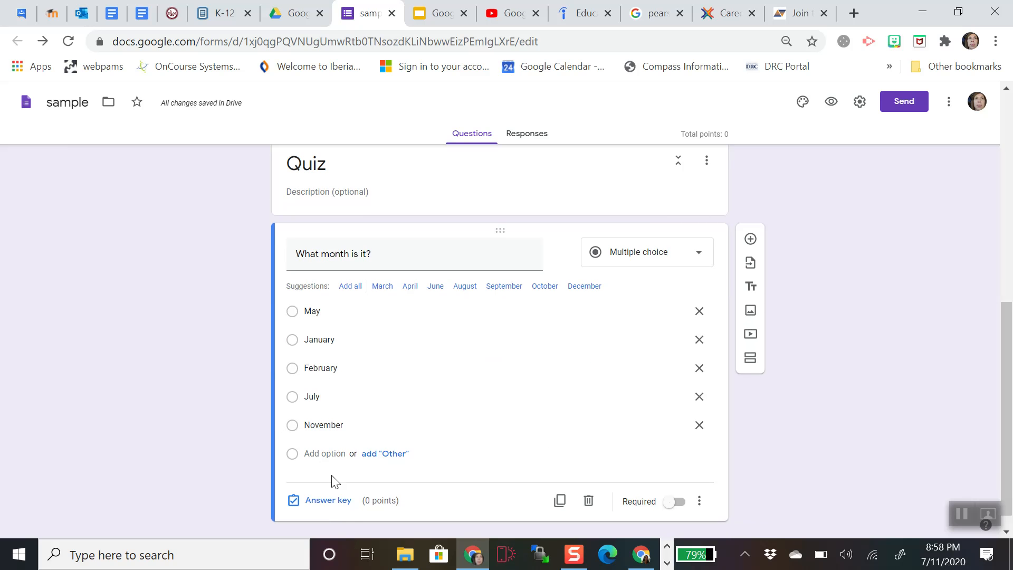
- Mark July as the correct answer worth 2 points
left_click(327, 502)
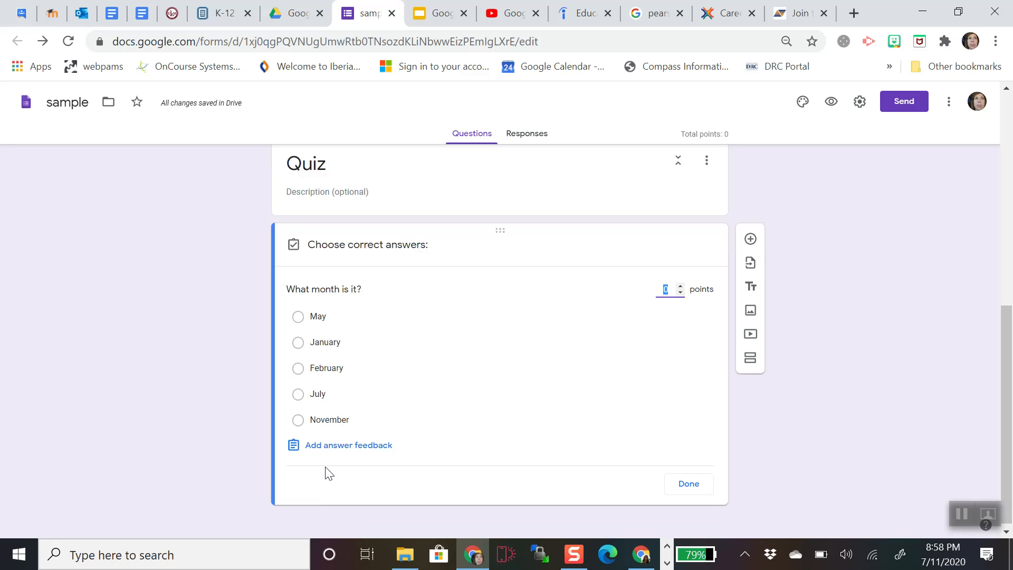
left_click(298, 396)
left_click(299, 396)
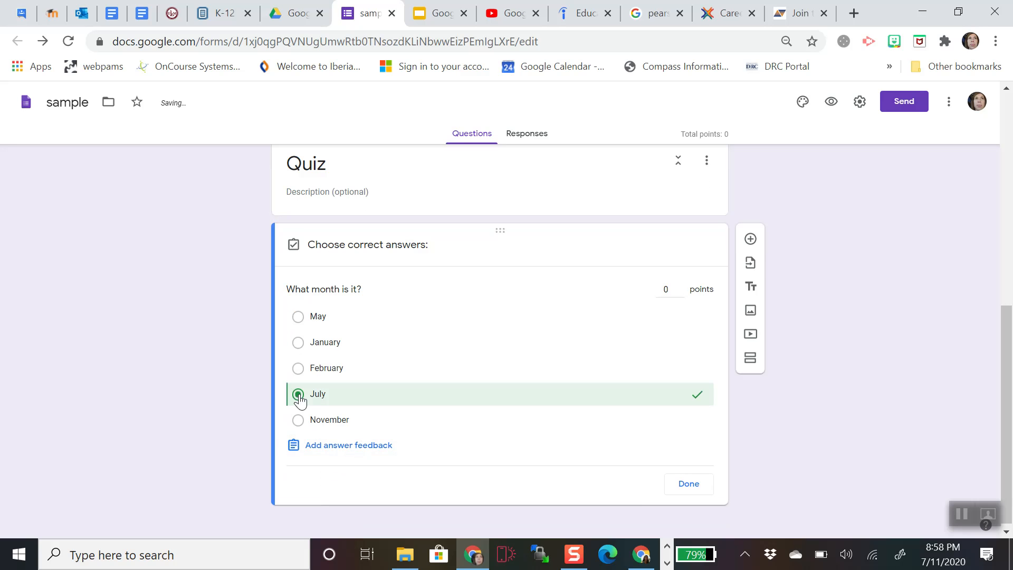
left_click(680, 285)
left_click(680, 286)
left_click(690, 484)
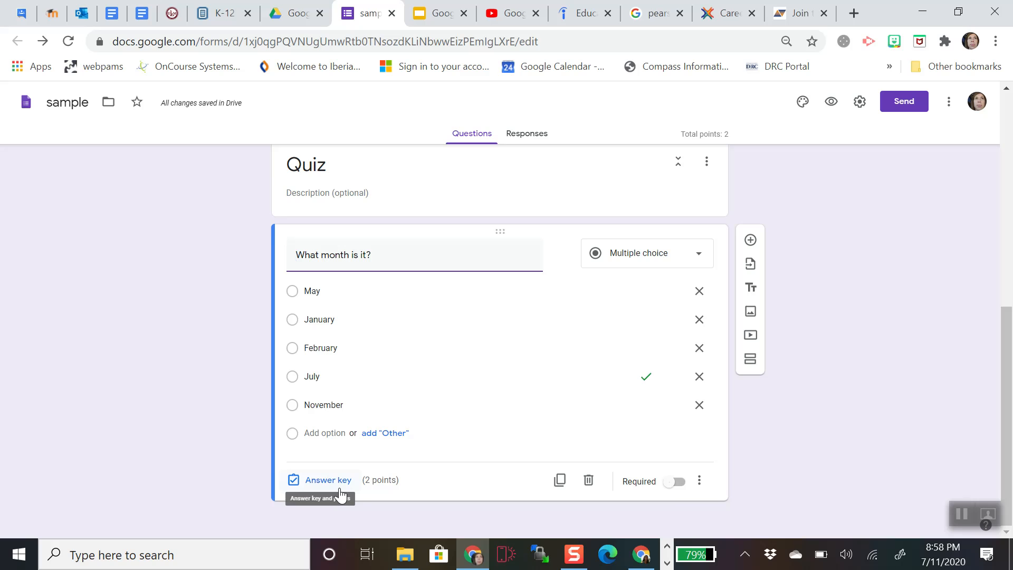
- Make the month question required and add a blank question below it
left_click(666, 490)
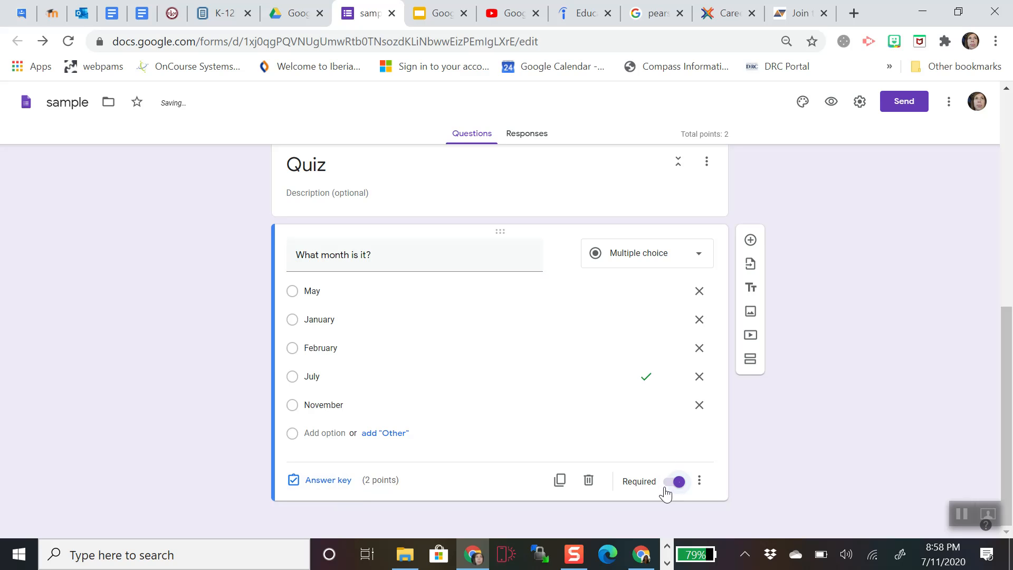
left_click(751, 240)
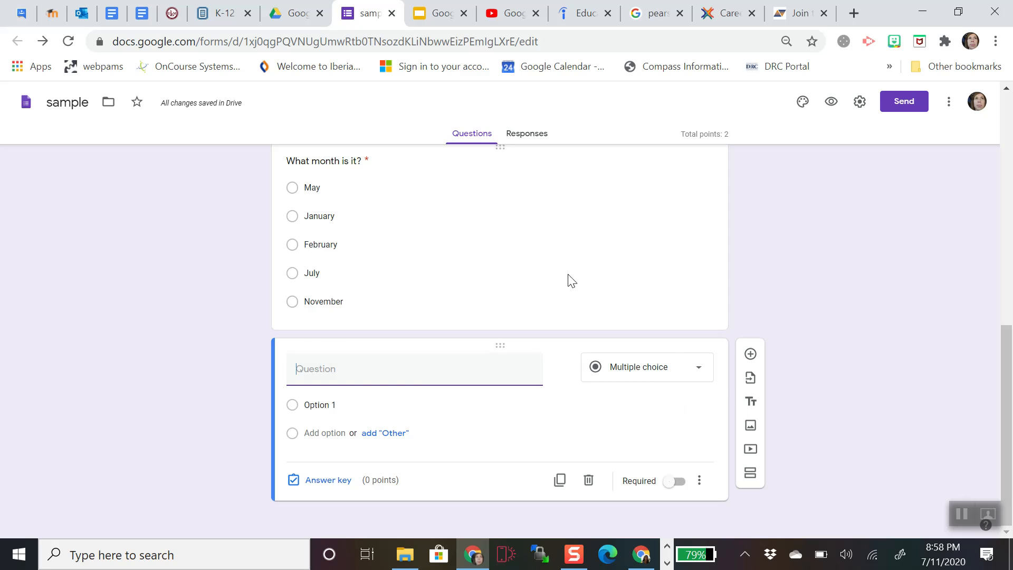
left_click(543, 270)
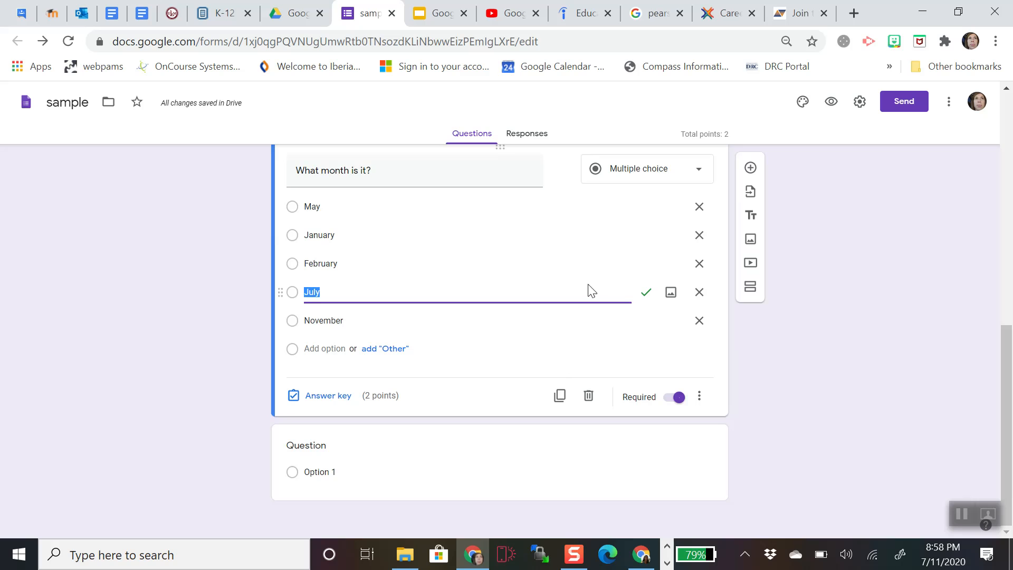
- Start inserting an image on the July option, browsing the sources until web image search
left_click(671, 296)
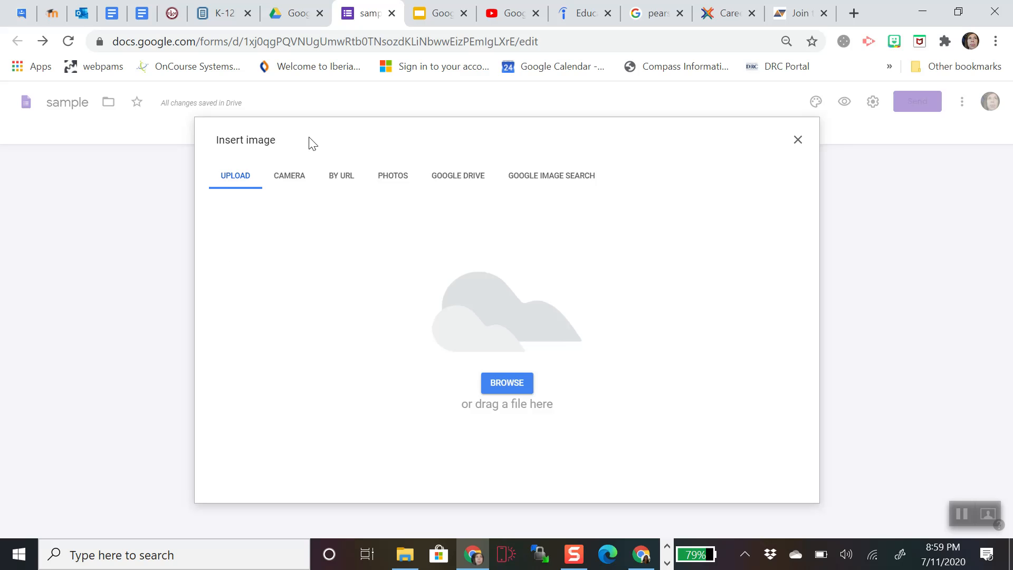
left_click(284, 181)
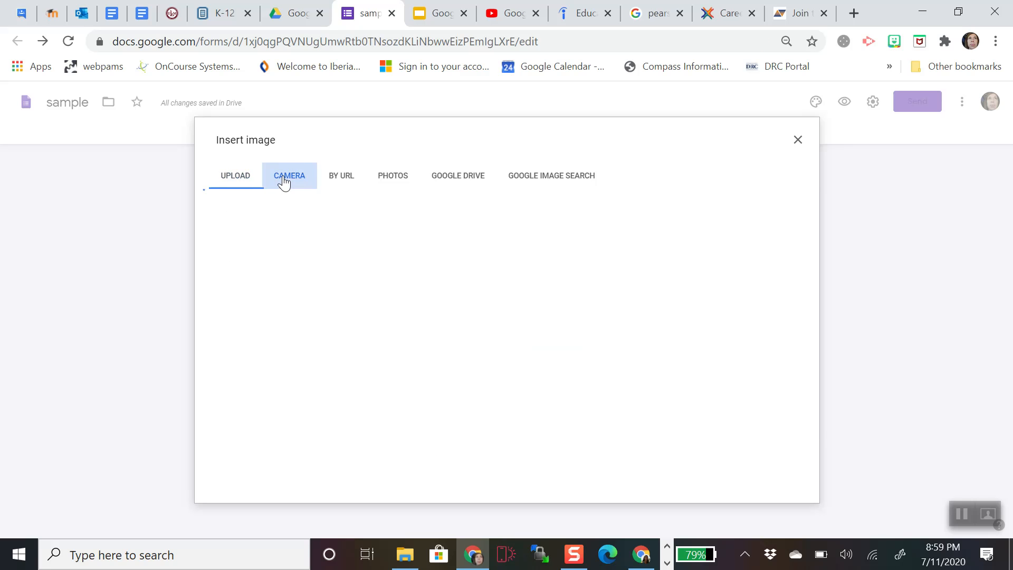
left_click(342, 179)
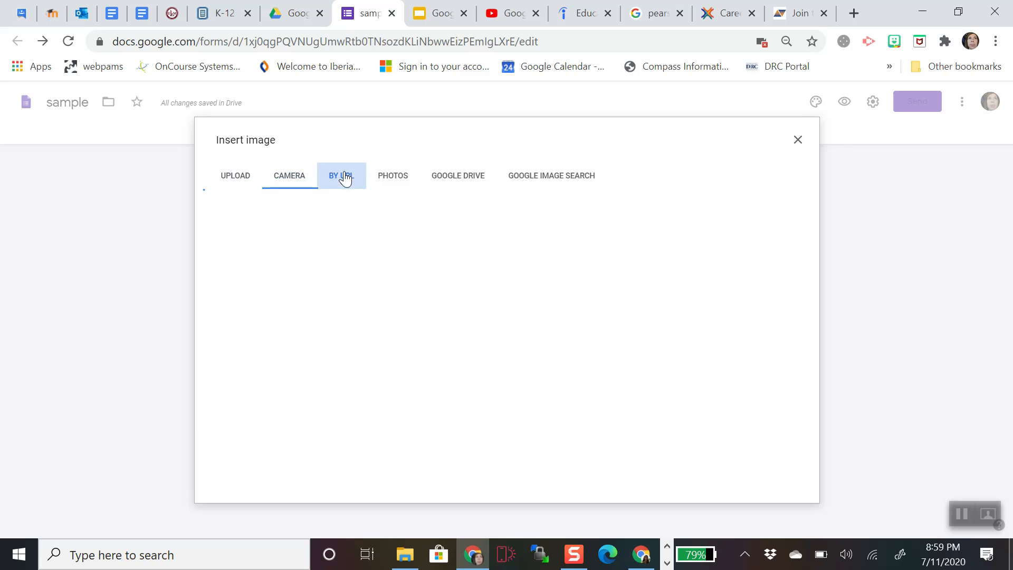
left_click(398, 181)
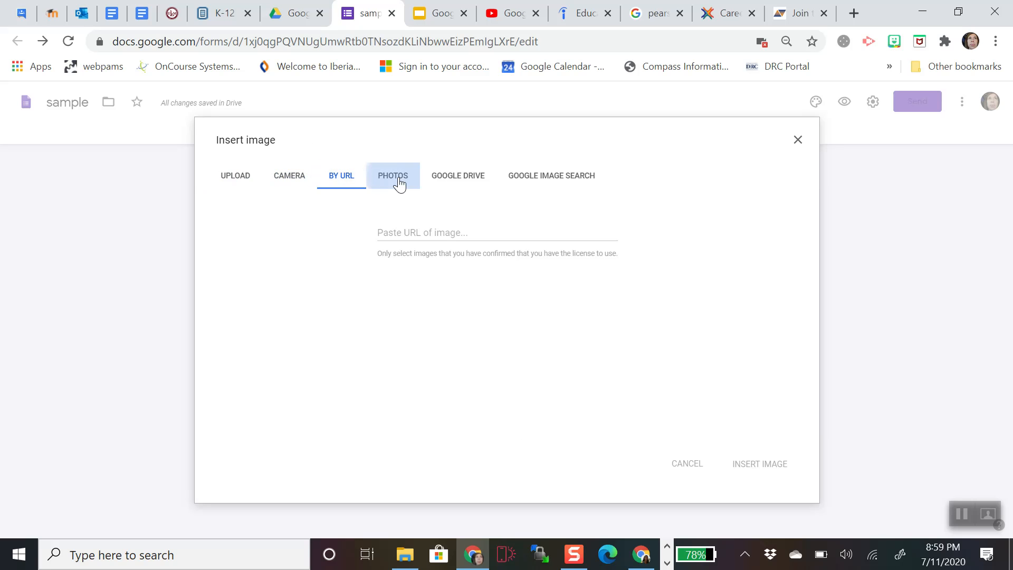
left_click(465, 180)
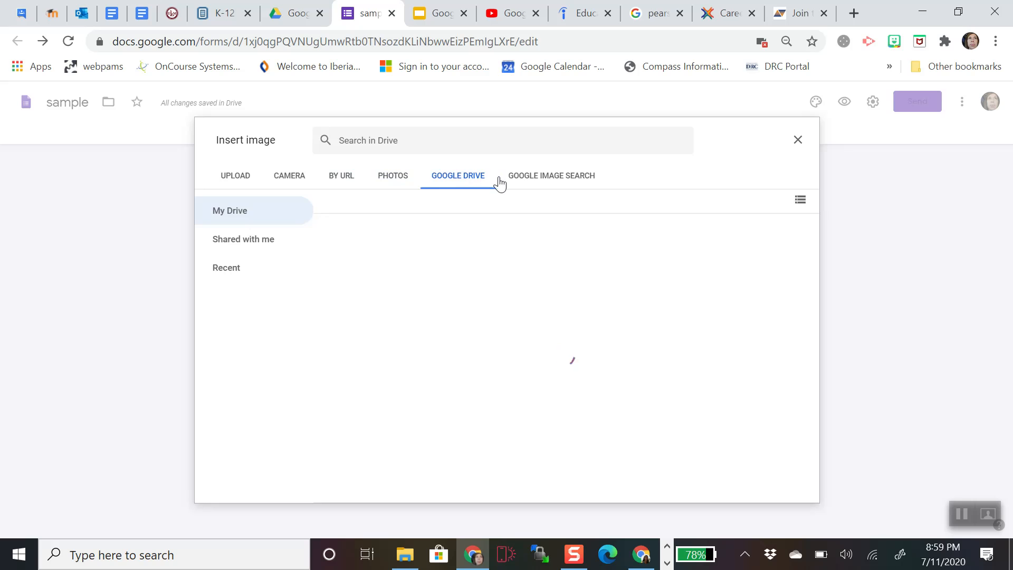
left_click(534, 182)
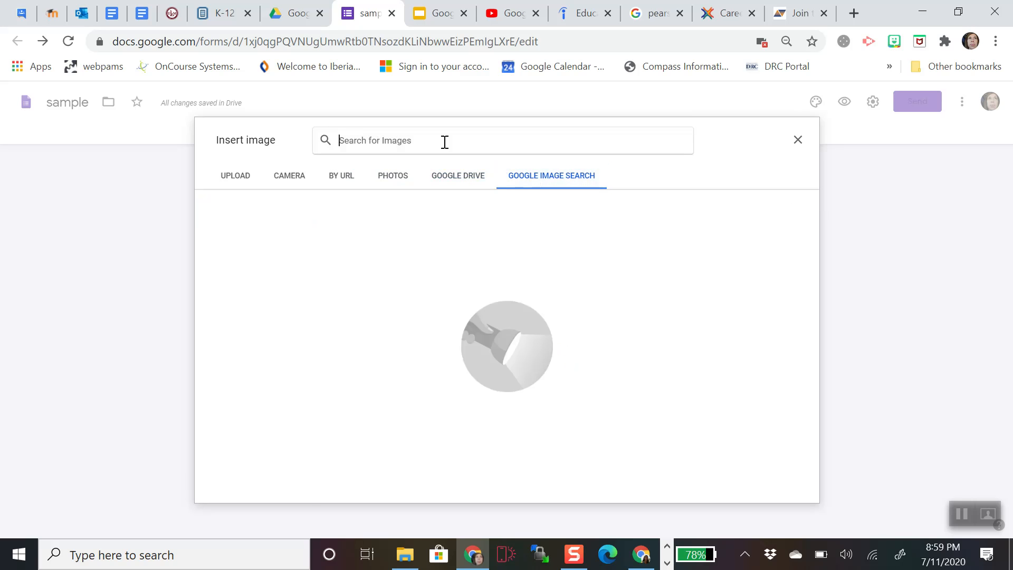
- Search images for 'july' and insert the fireworks picture into the July option
type("january")
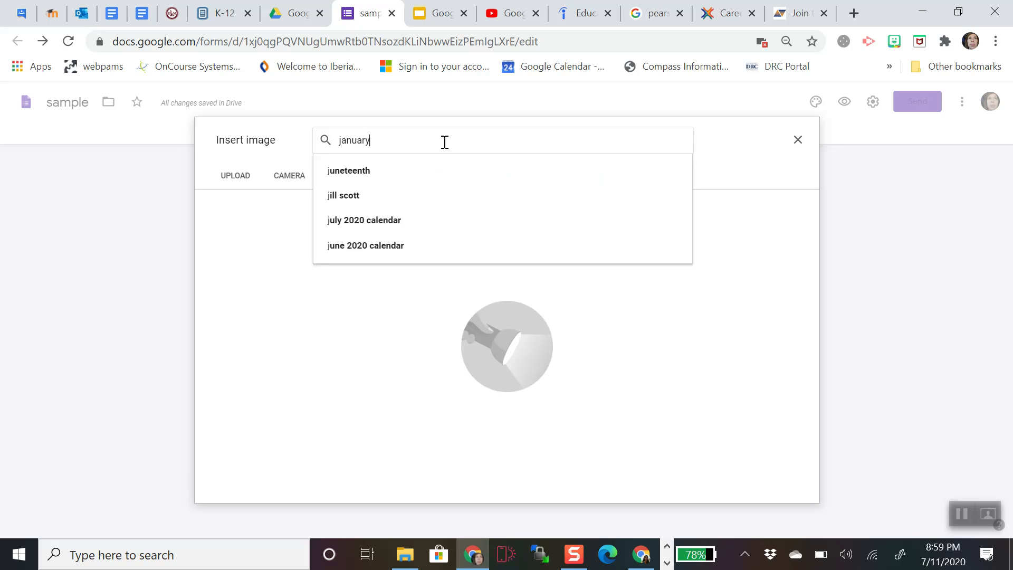
key("Return")
left_click_drag(350, 141, 203, 144)
left_click_drag(301, 140, 204, 150)
type("j")
key("BackSpace")
type("ju")
key("Return")
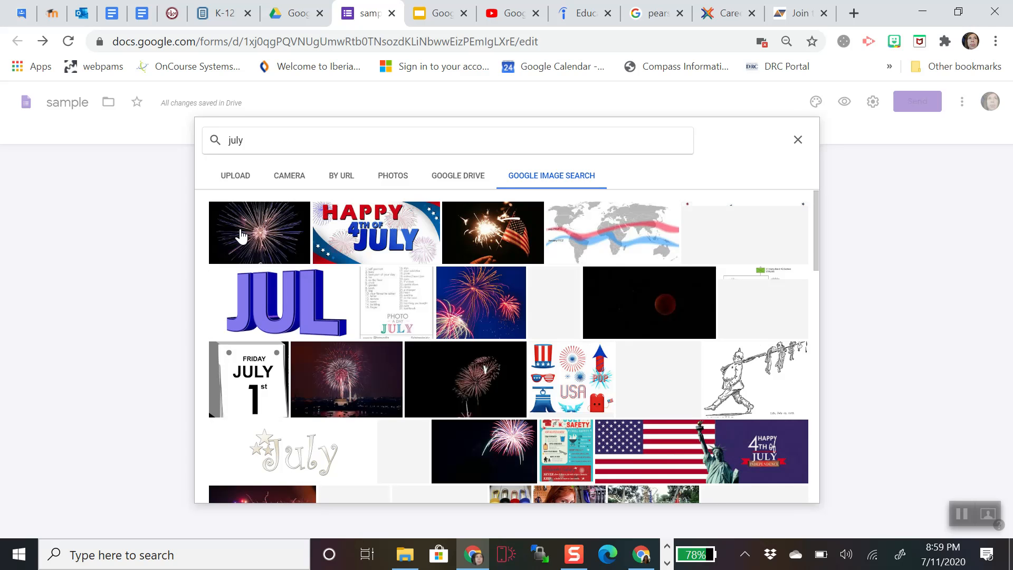
left_click(242, 236)
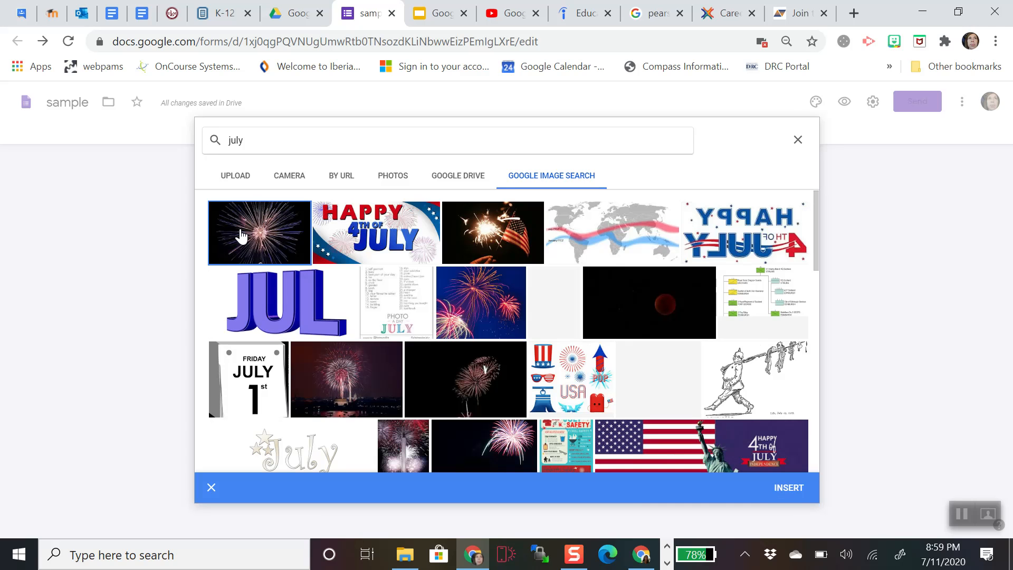
left_click(787, 487)
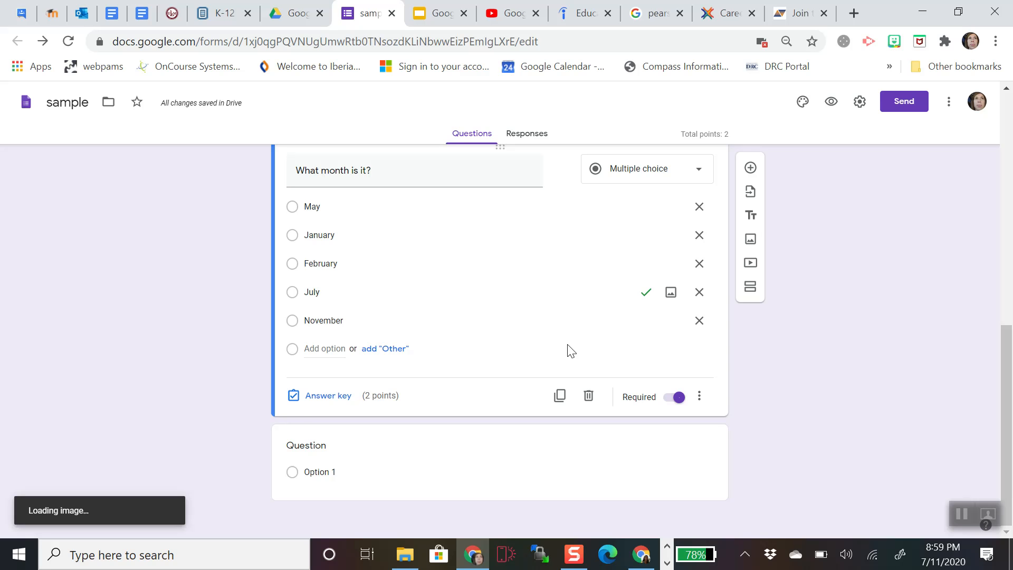
- Select the empty question card below the July picture and open the Add video dialog
left_click(962, 514)
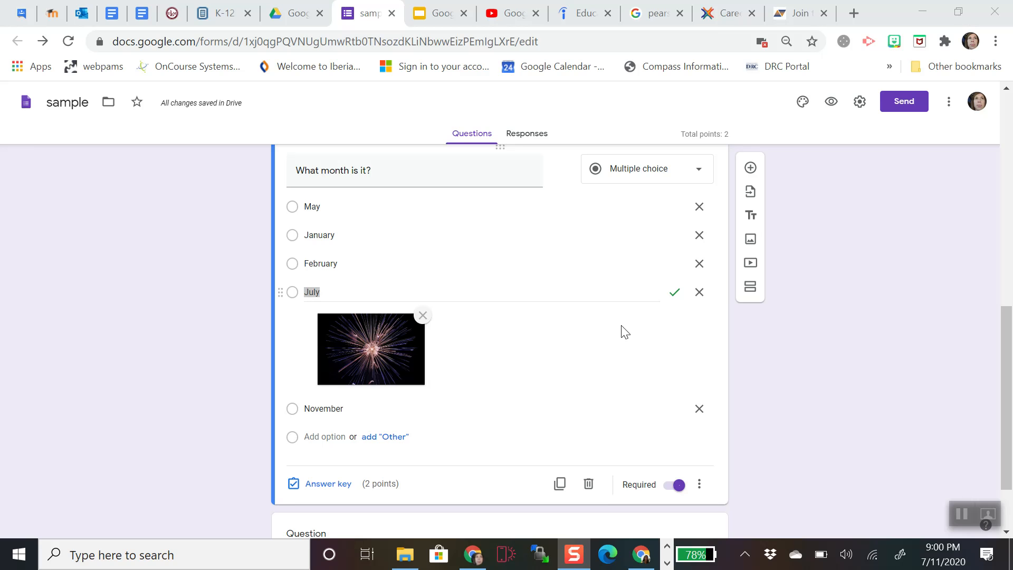
scroll(623, 331, "down", 2)
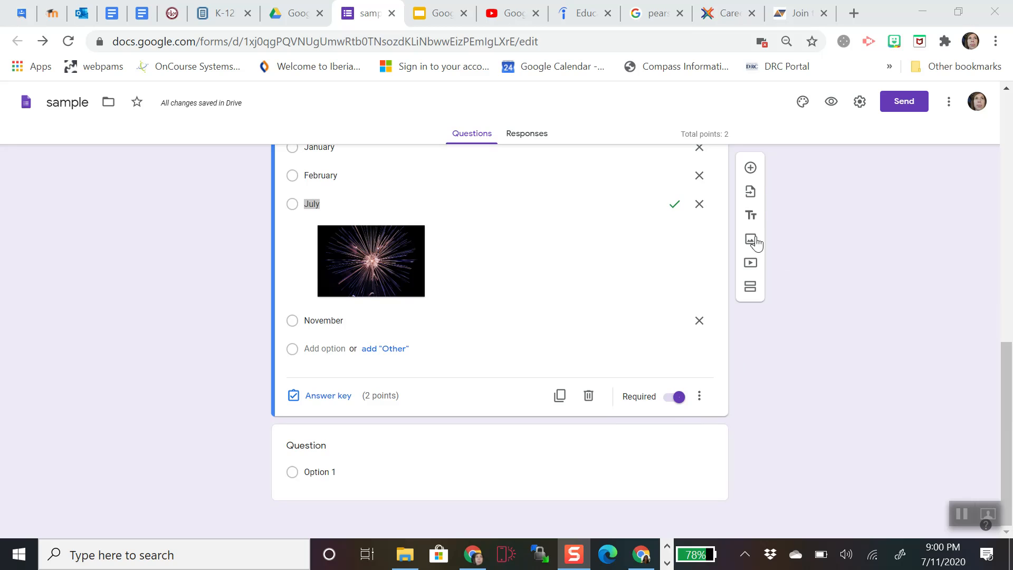
left_click(672, 458)
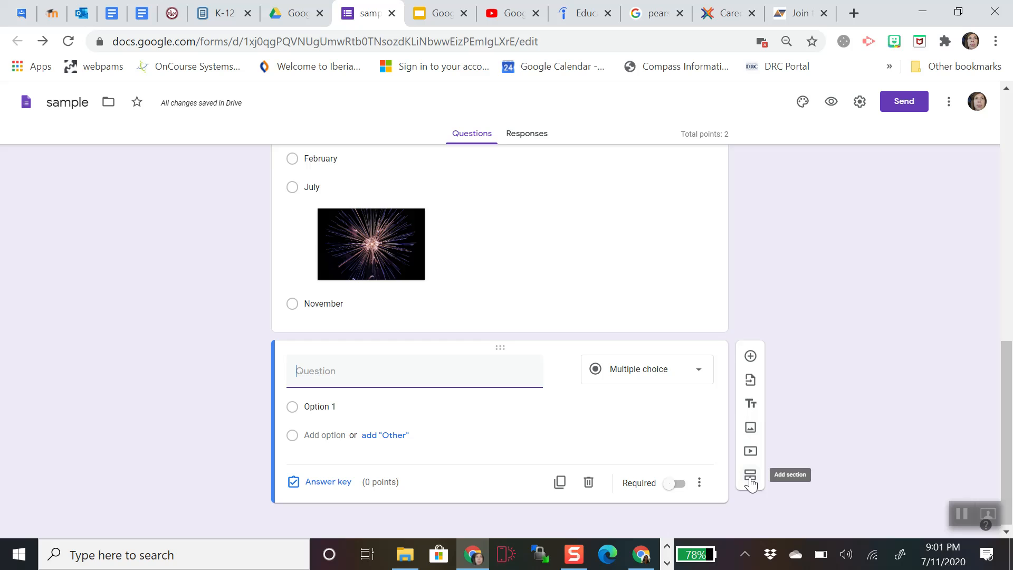
left_click(750, 453)
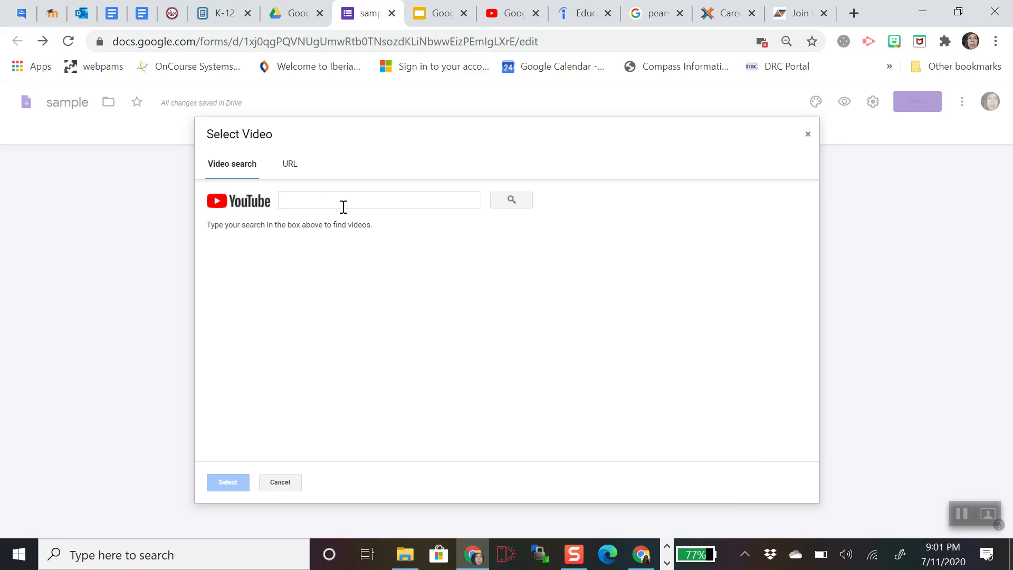
- Search YouTube for 'mitosis' and pick the Amoeba Sisters mitosis video
left_click(293, 175)
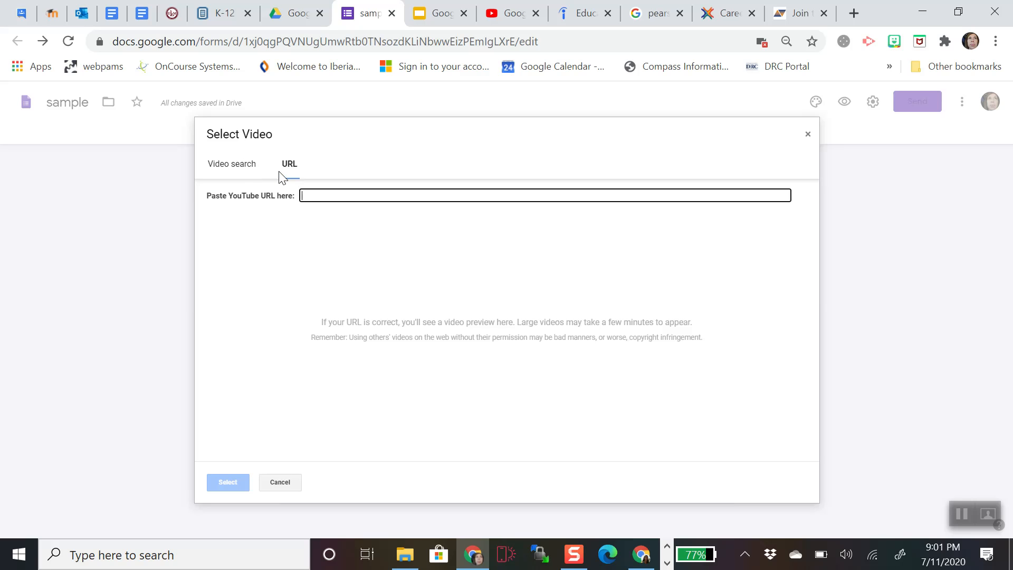
left_click(243, 172)
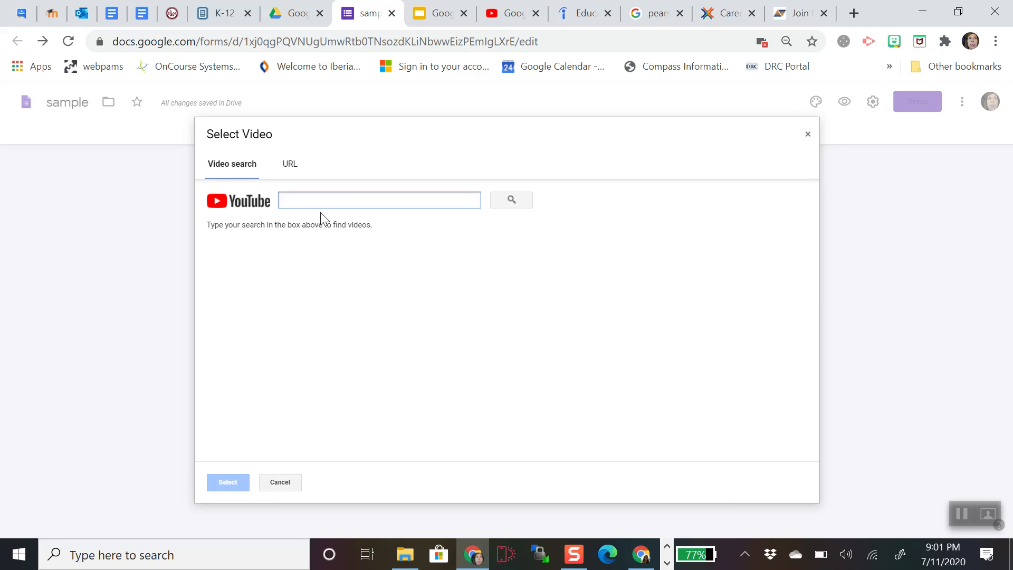
type("mitosis")
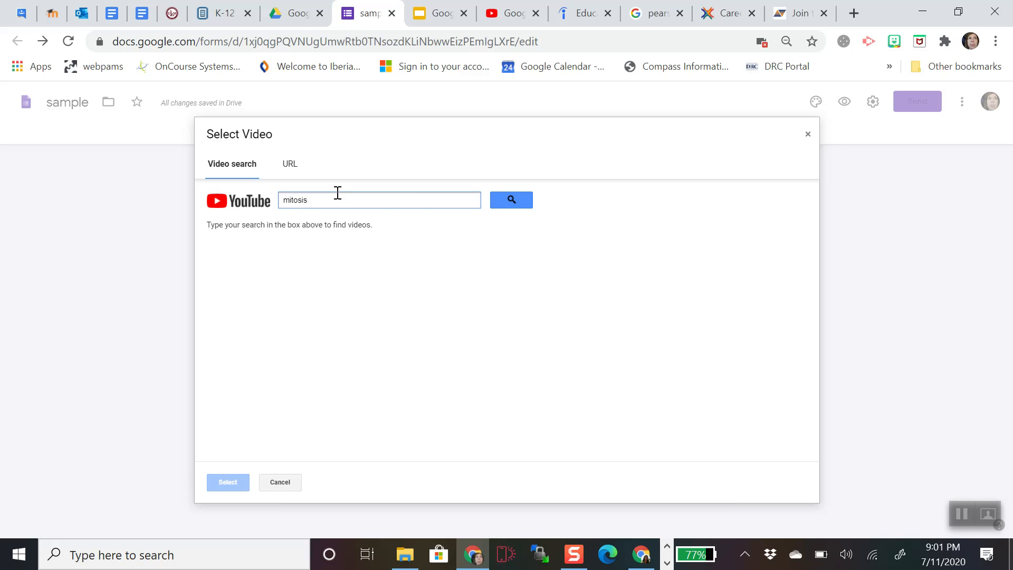
left_click(518, 204)
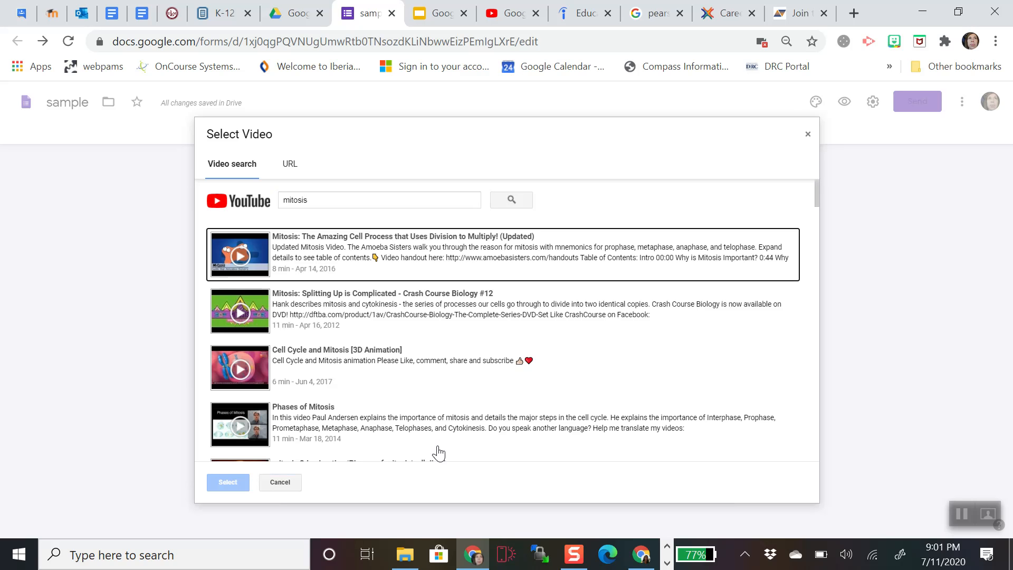
scroll(504, 363, "down", 10)
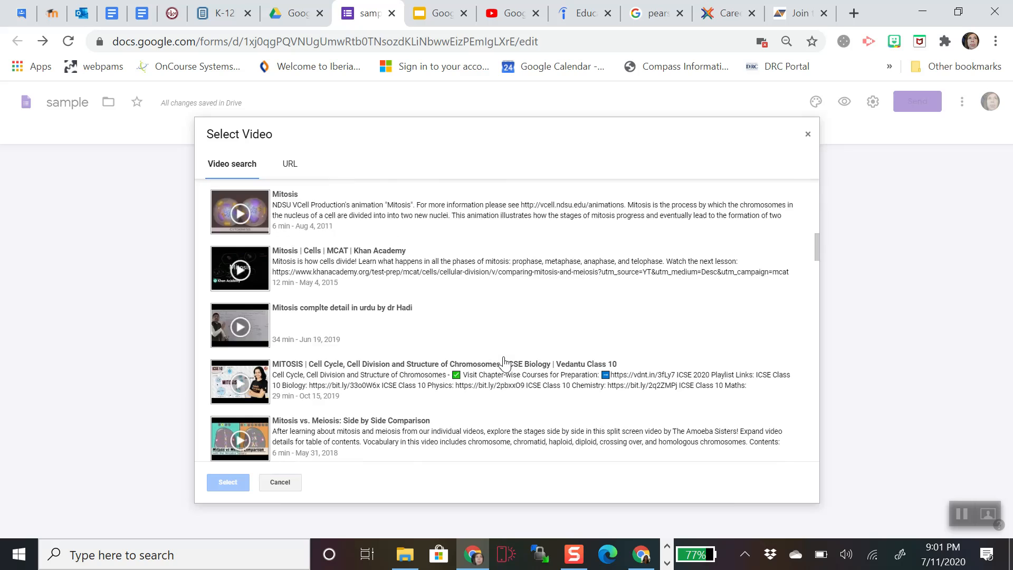
scroll(508, 362, "up", 12)
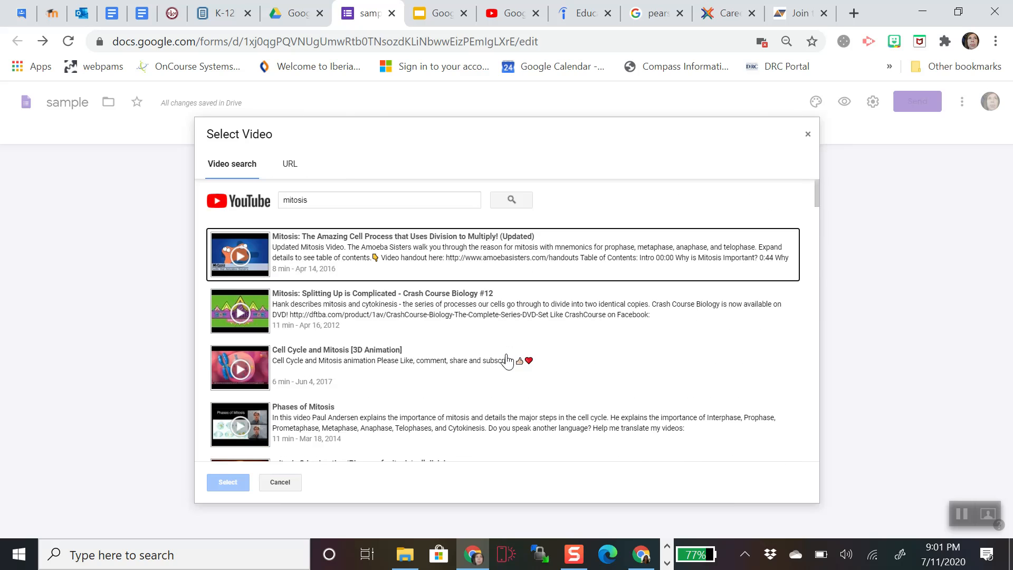
left_click(318, 248)
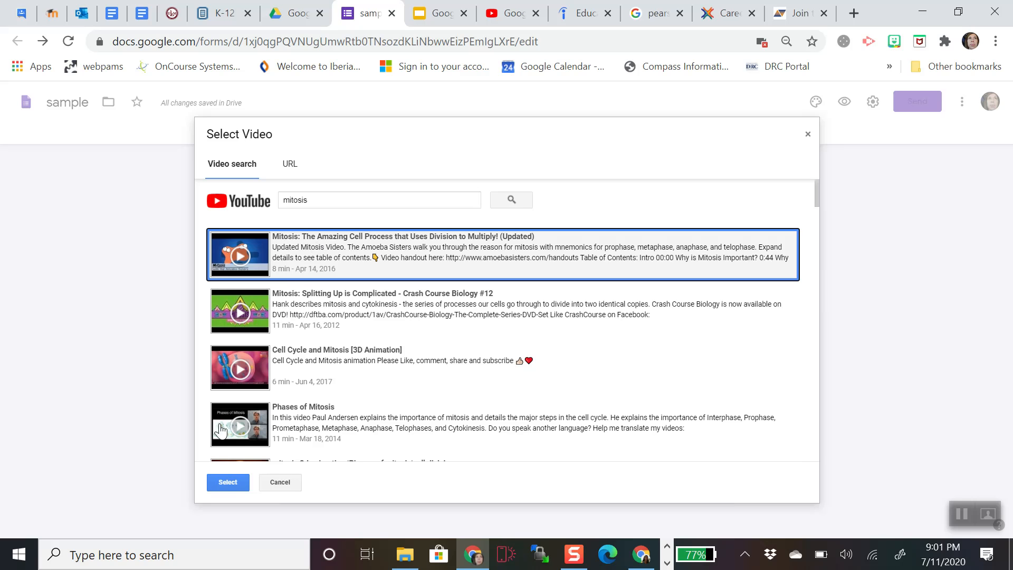
- Insert the video titled 'Watch the video and answer the questions below' and add a blank question
left_click(222, 484)
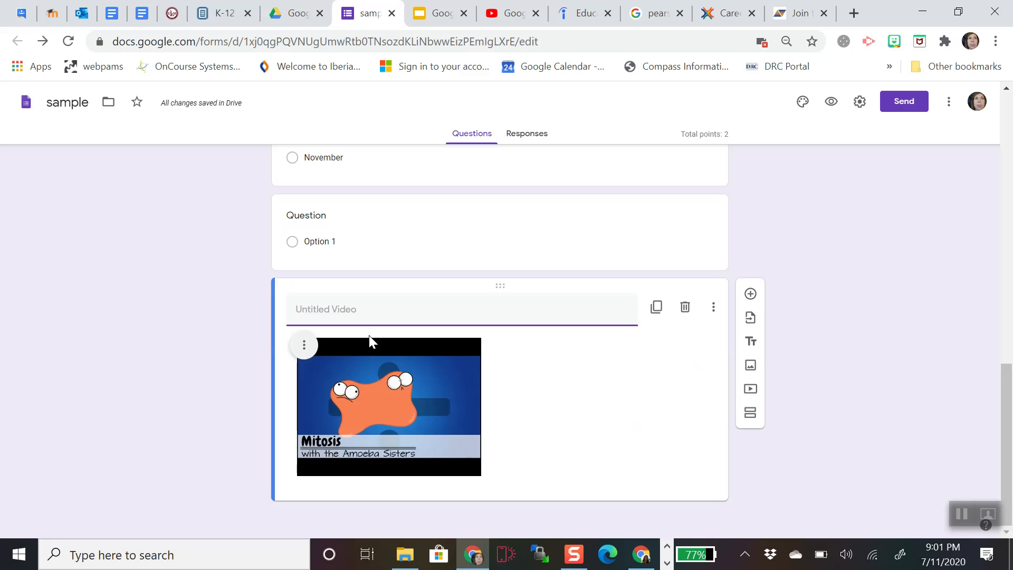
type("Watch the video and answer the que")
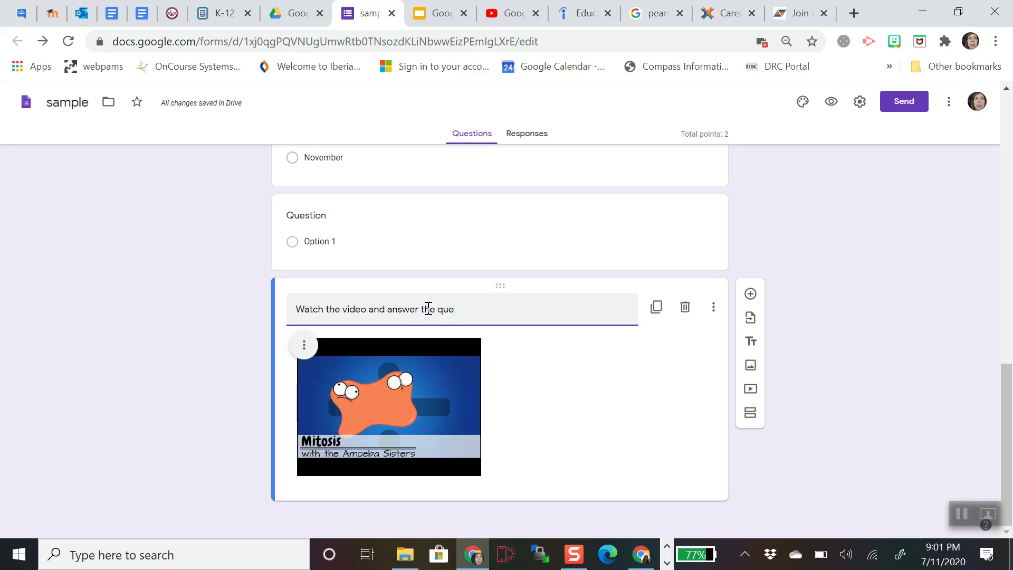
type("stions below")
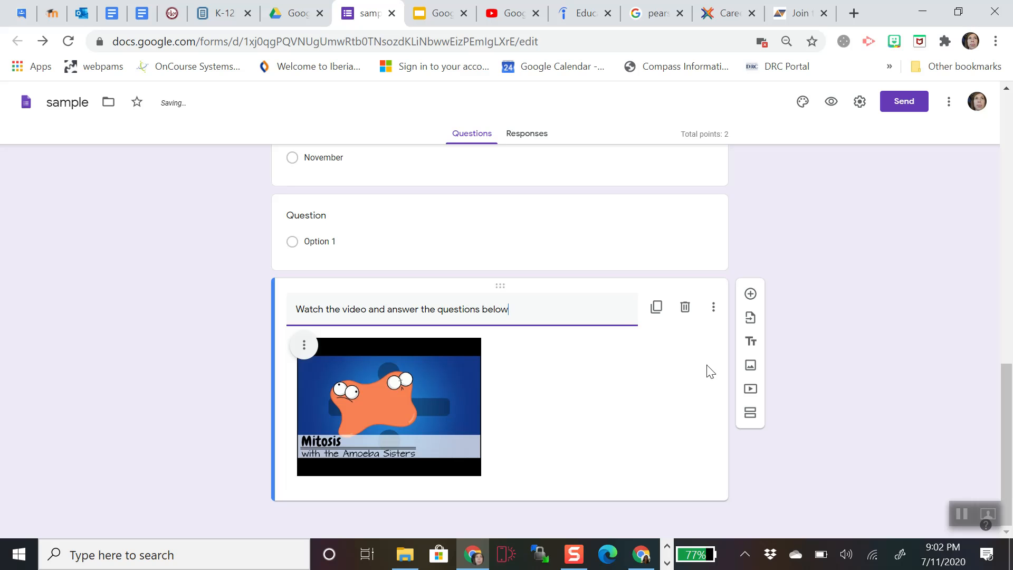
left_click(750, 294)
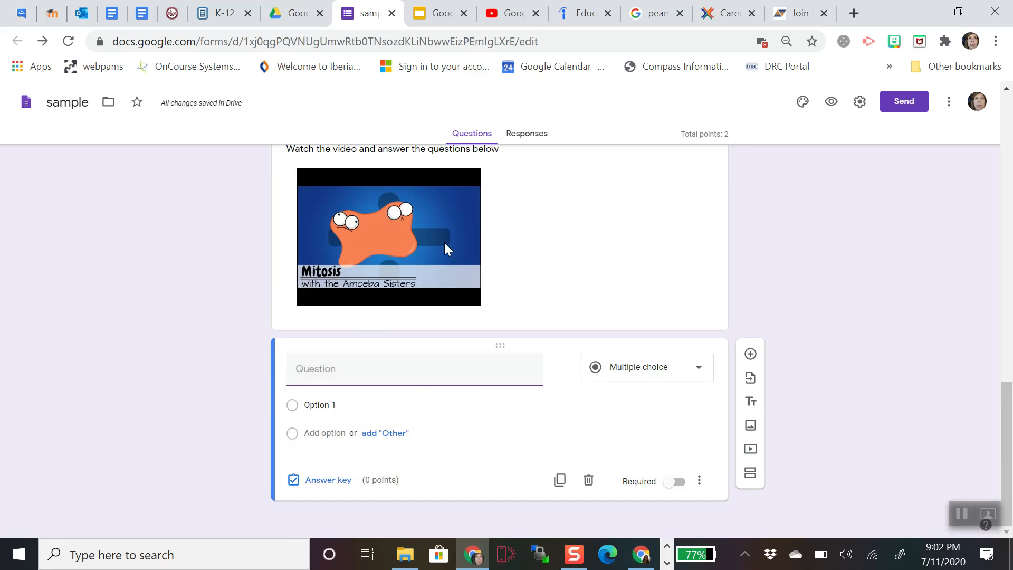
- Create multiple-choice question 'What is mitosis?' with options a, B, C and D
type("What is mitosis?")
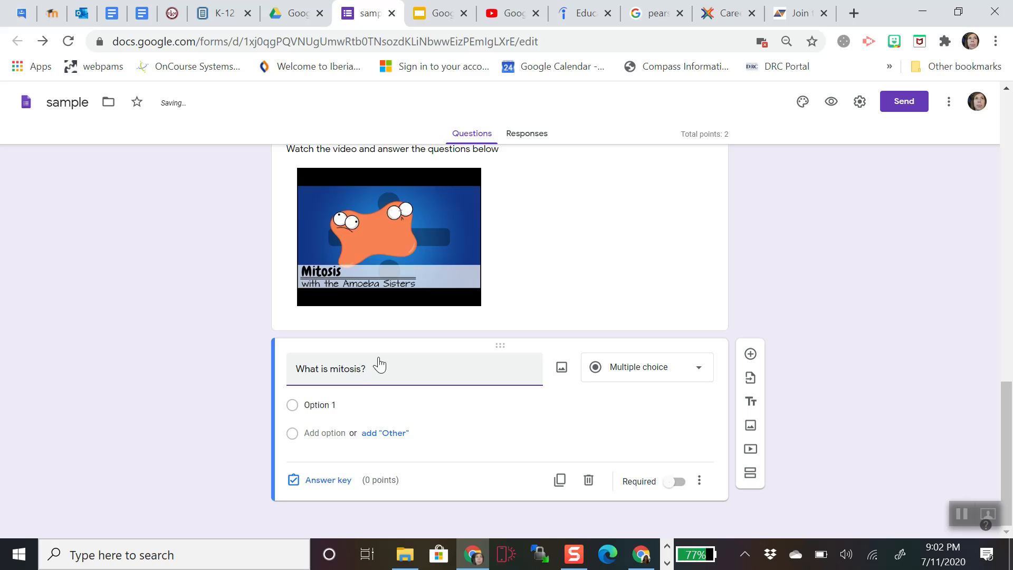
left_click(698, 370)
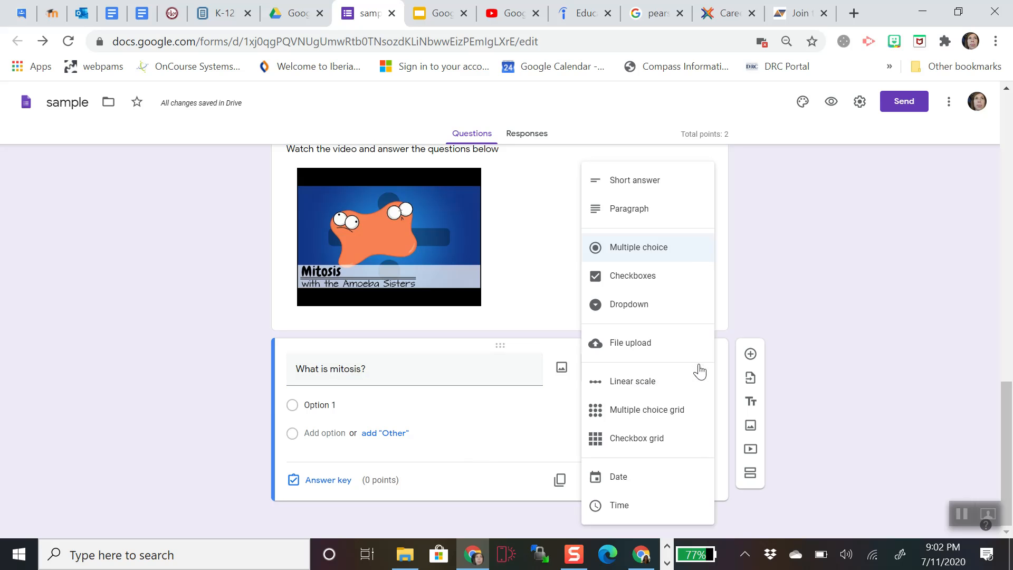
left_click(456, 403)
type("a")
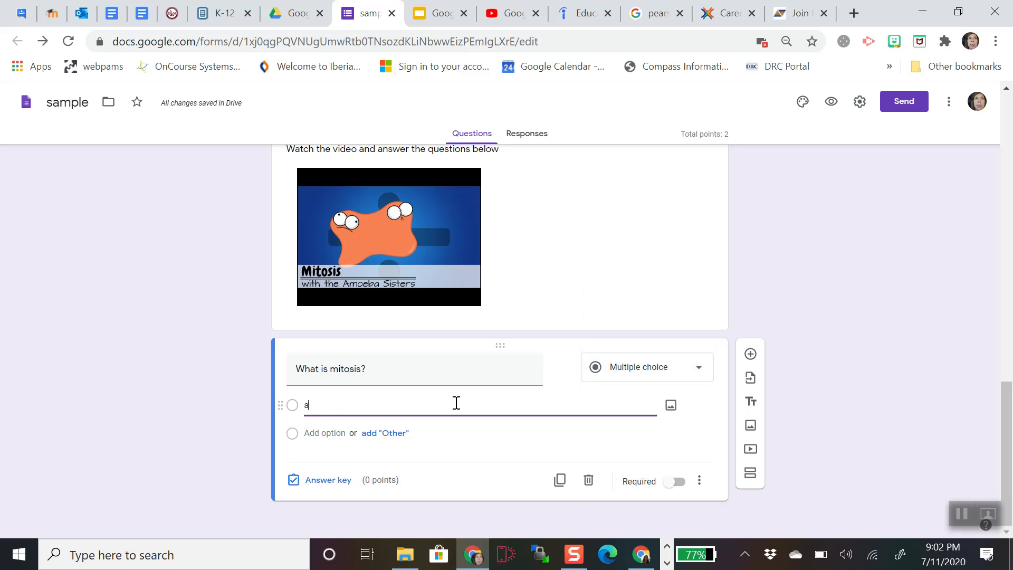
key("Tab")
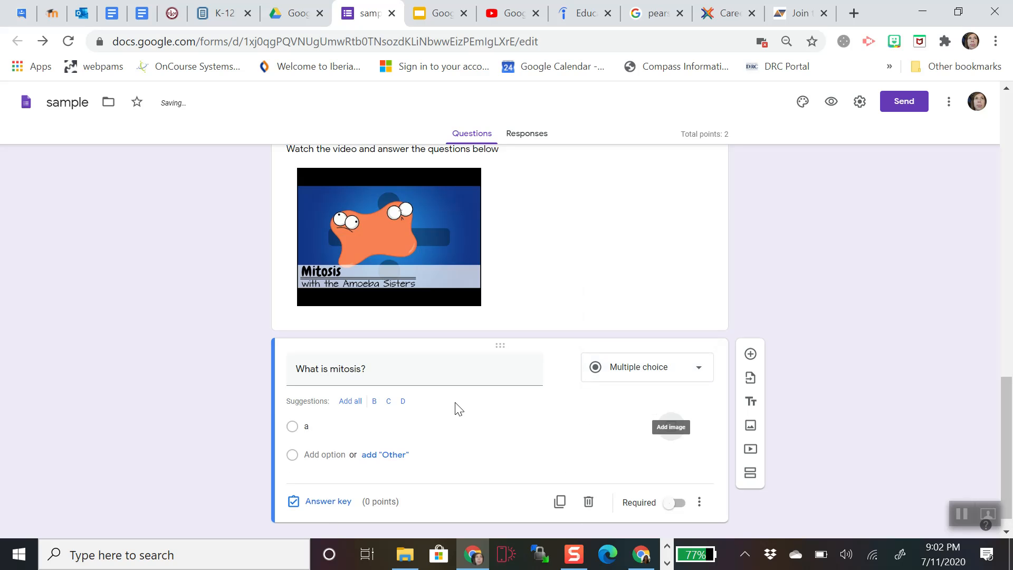
left_click(354, 403)
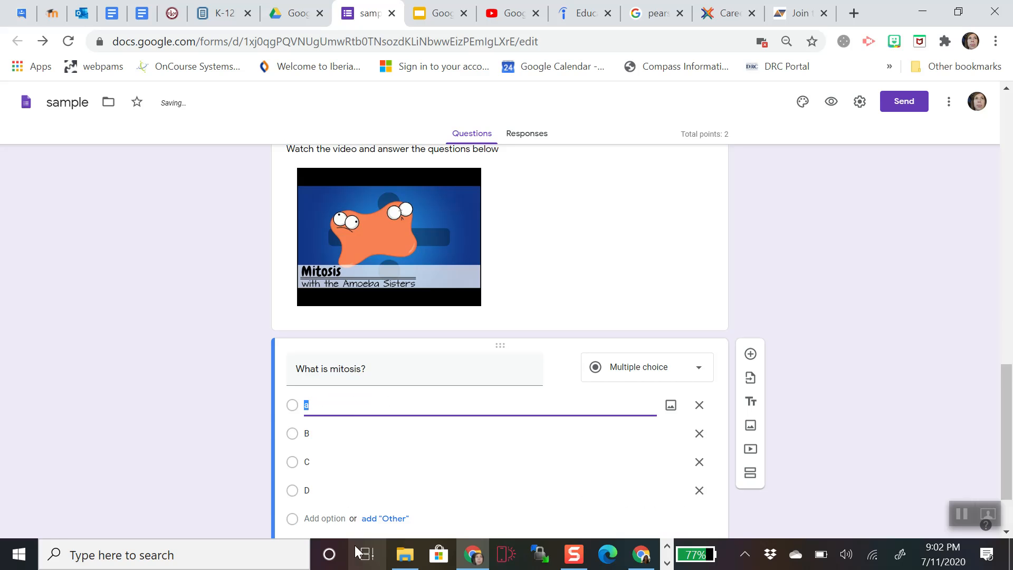
- In the answer key, mark C as correct and make it worth 2 points
scroll(444, 432, "down", 1)
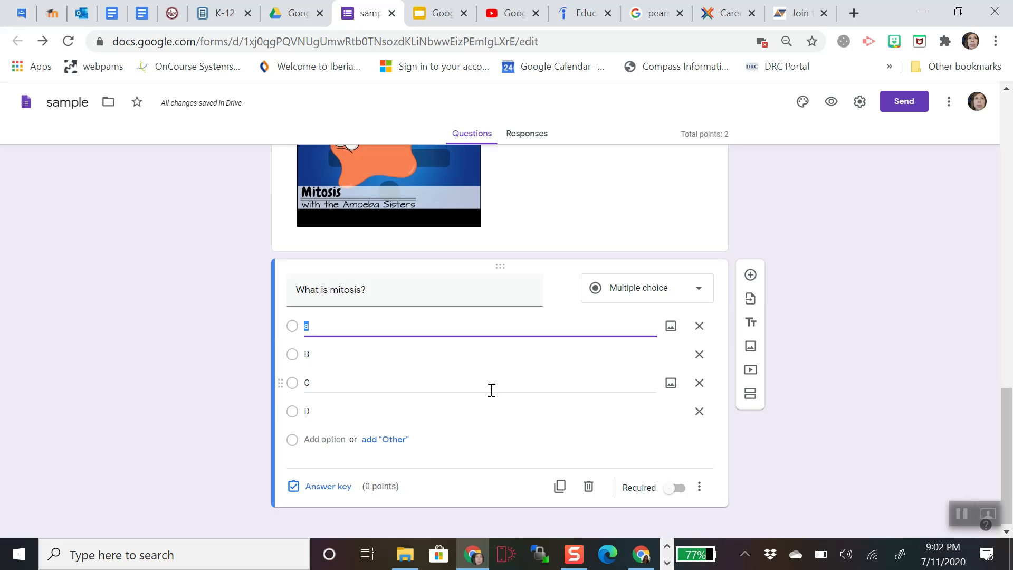
left_click(346, 494)
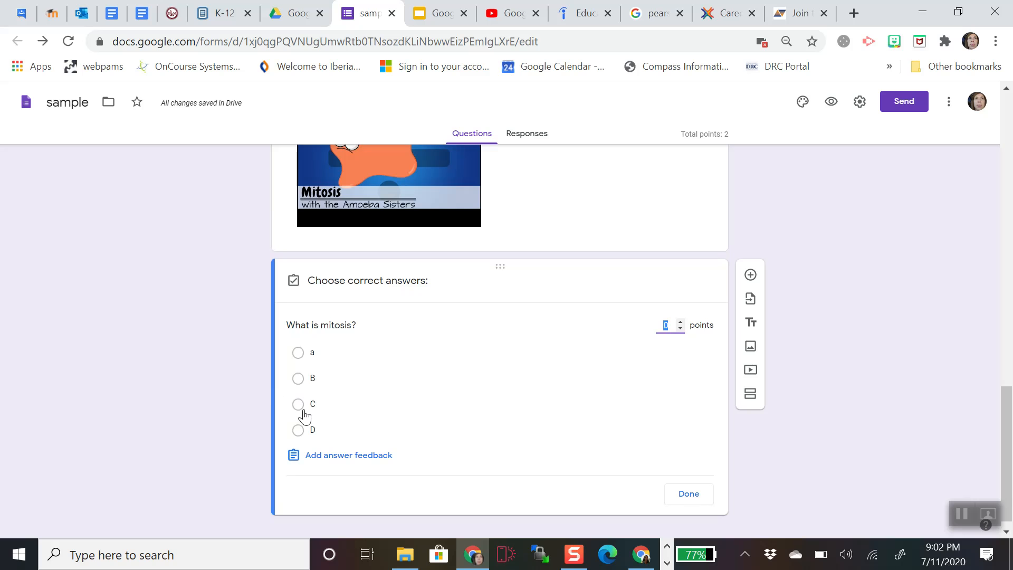
left_click(297, 405)
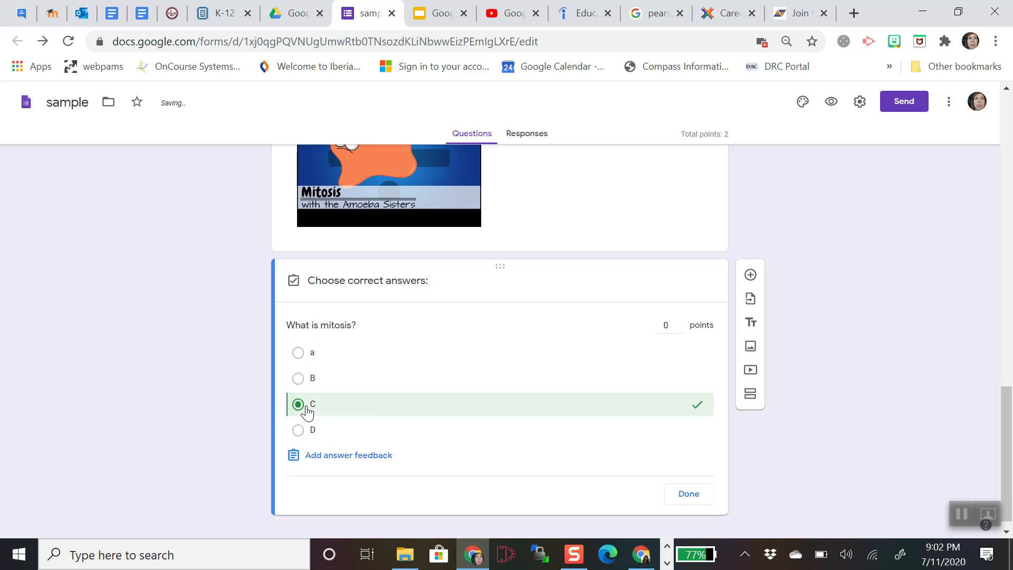
left_click(681, 322)
- Add feedback 'please rewatch the video' for incorrect and 'great' for correct answers, then finish the answer key
left_click(363, 458)
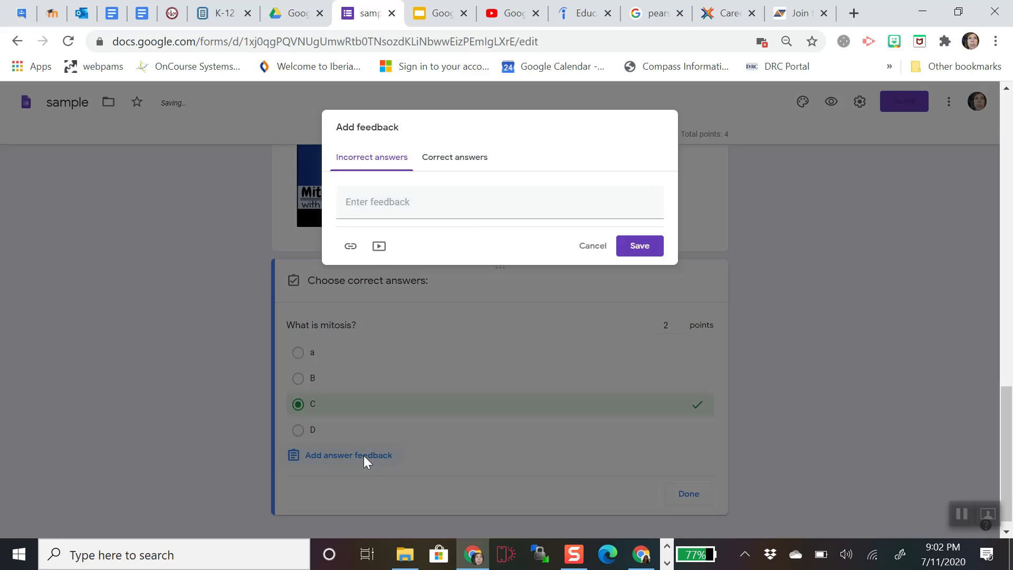
left_click(415, 202)
type("please re")
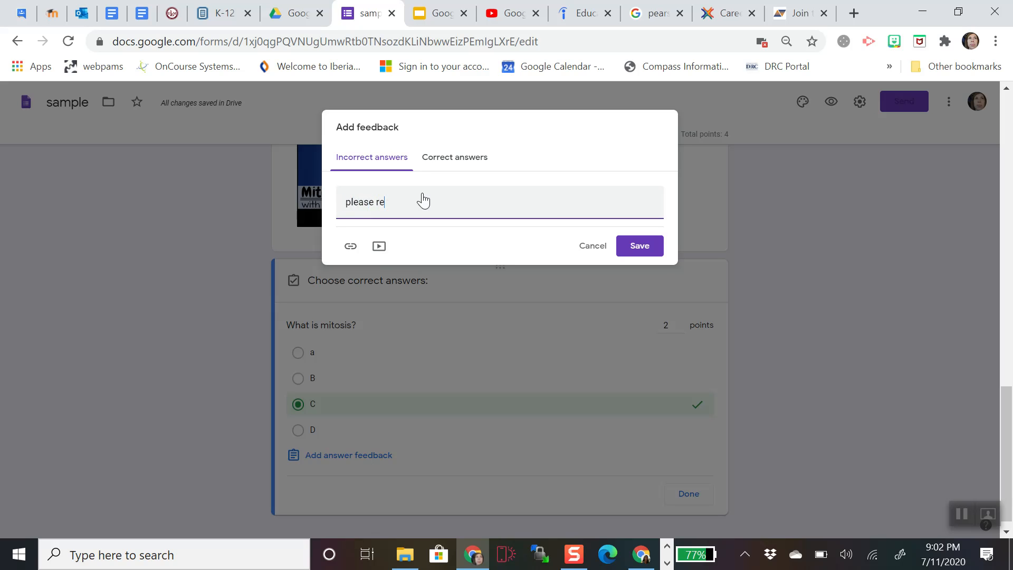
type("watch to")
type("he v")
key("BackSpace")
type("ideo")
left_click(457, 158)
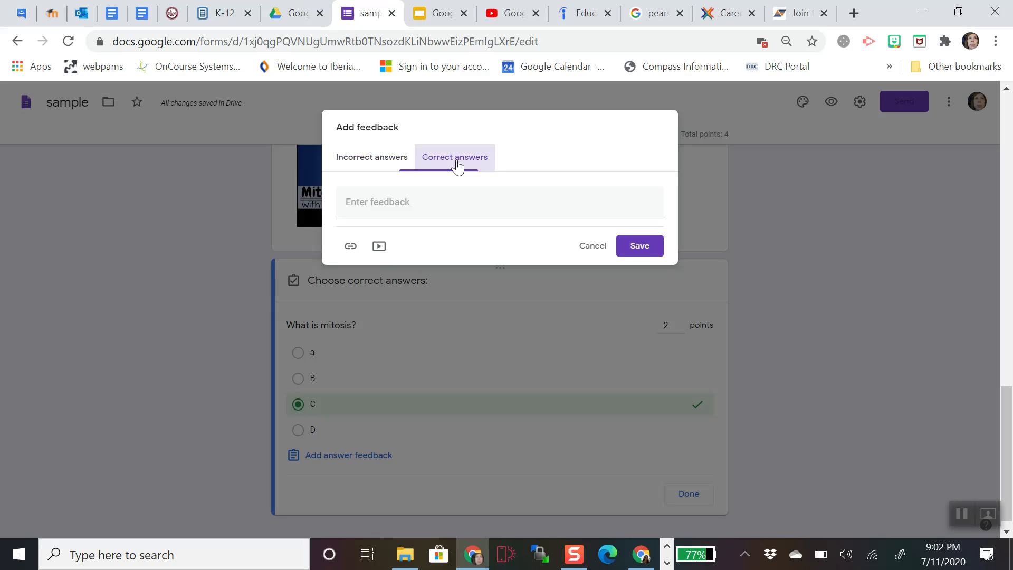
left_click(418, 201)
type("great job!")
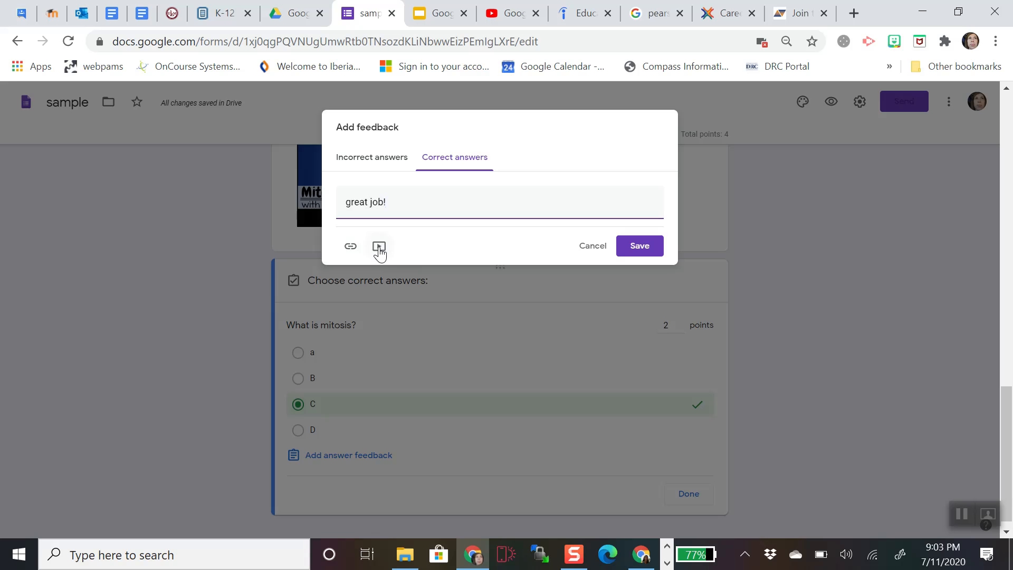
left_click(640, 246)
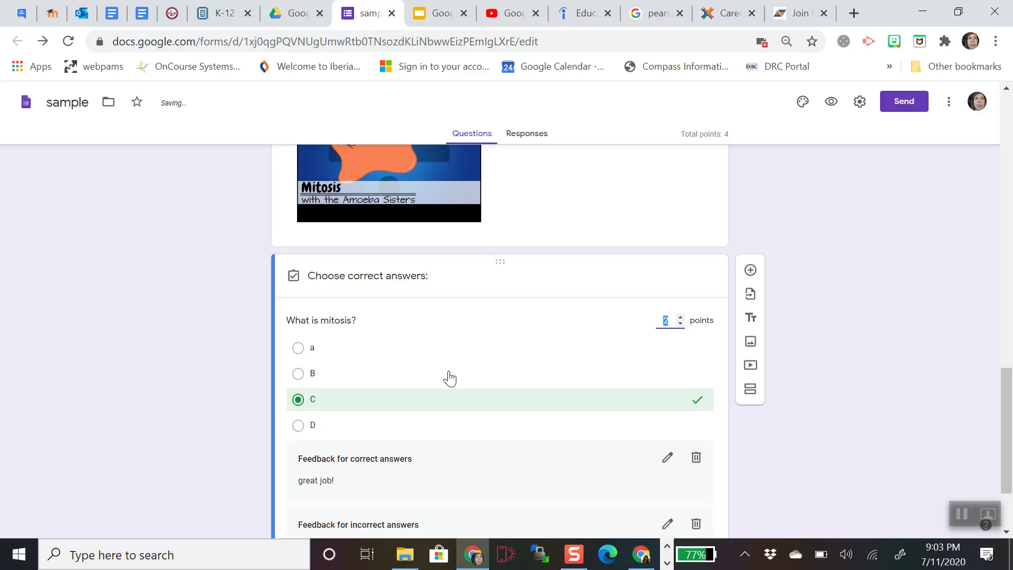
scroll(450, 377, "down", 2)
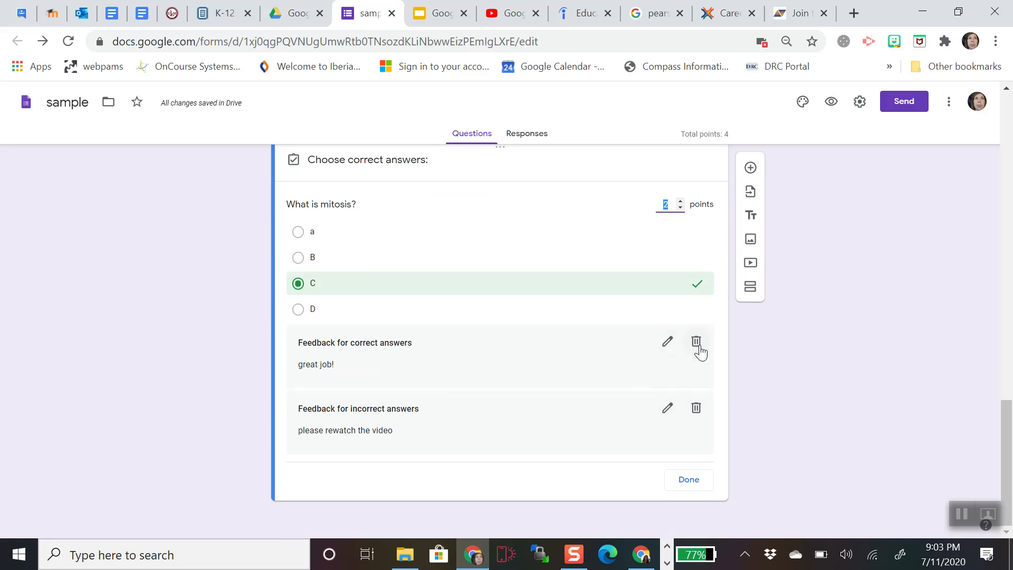
left_click(690, 481)
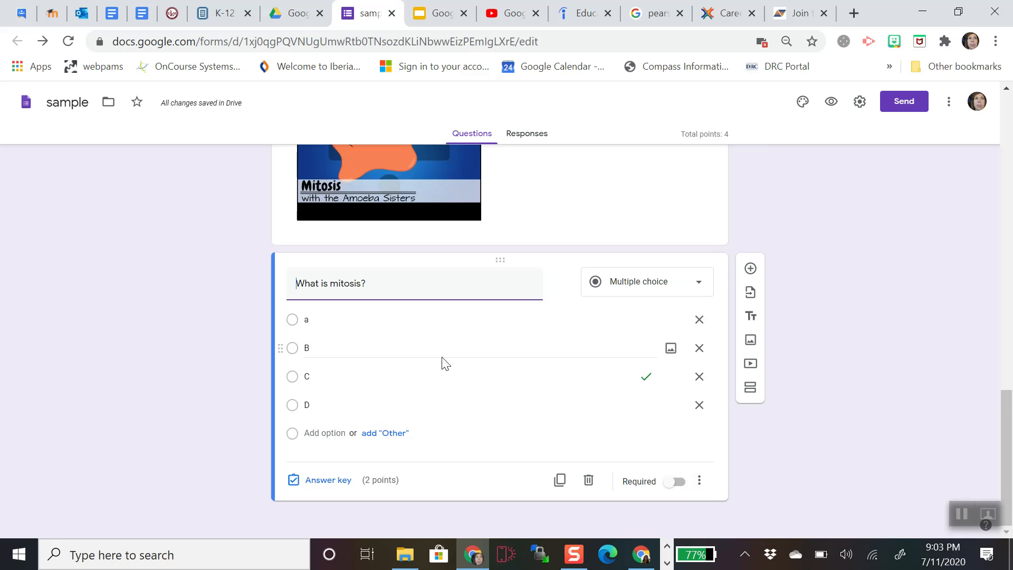
- Make the mitosis question required, enable section routing, and send answer a to section 2 (Quiz)
left_click(672, 481)
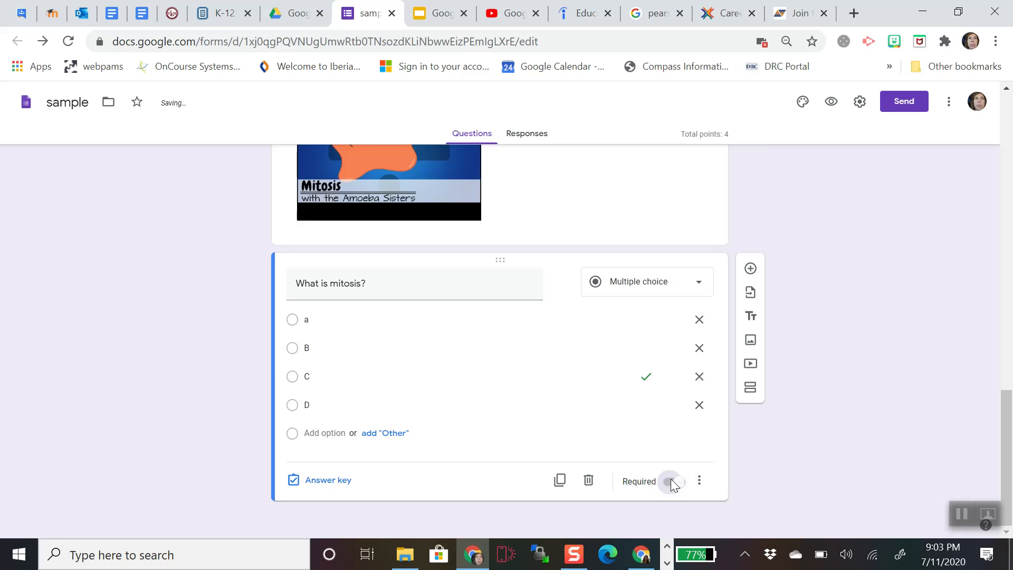
left_click(699, 480)
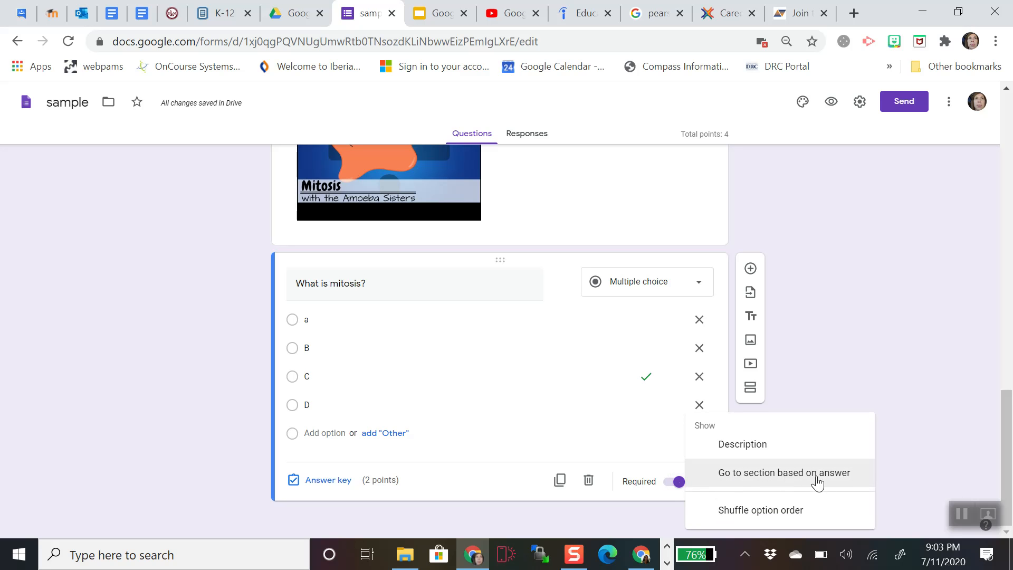
left_click(790, 474)
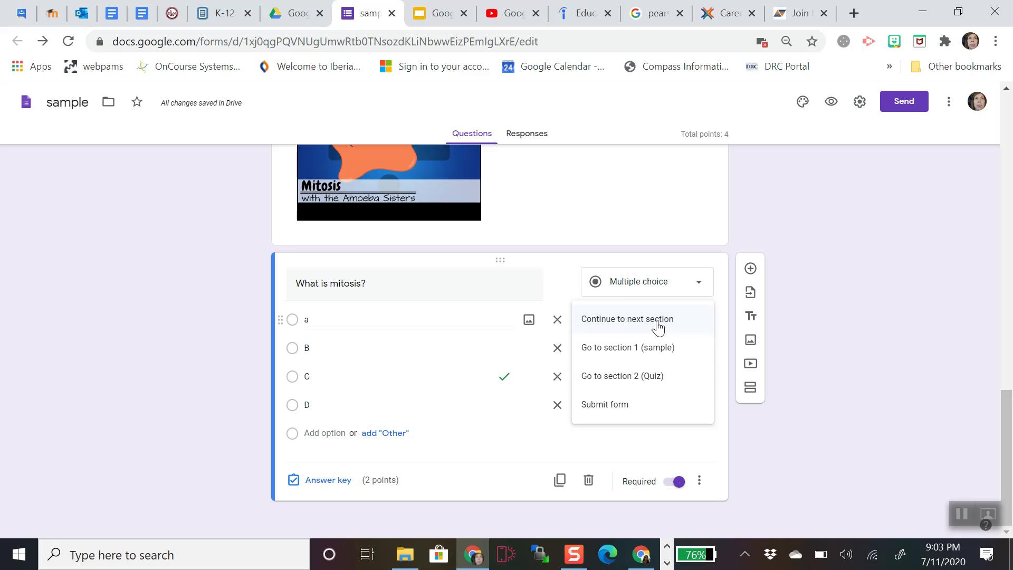
left_click(649, 384)
scroll(596, 337, "up", 5)
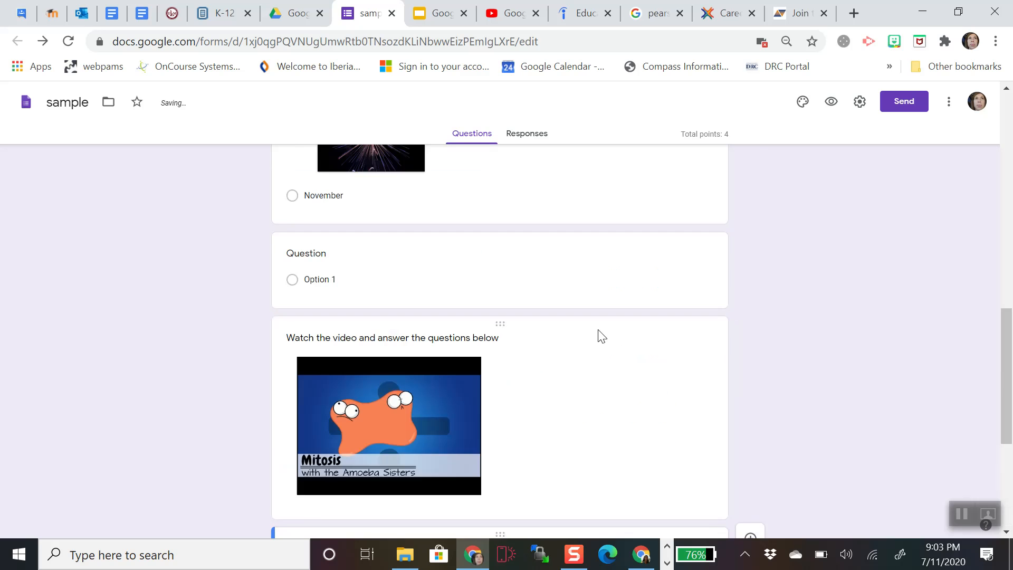
scroll(602, 336, "down", 3)
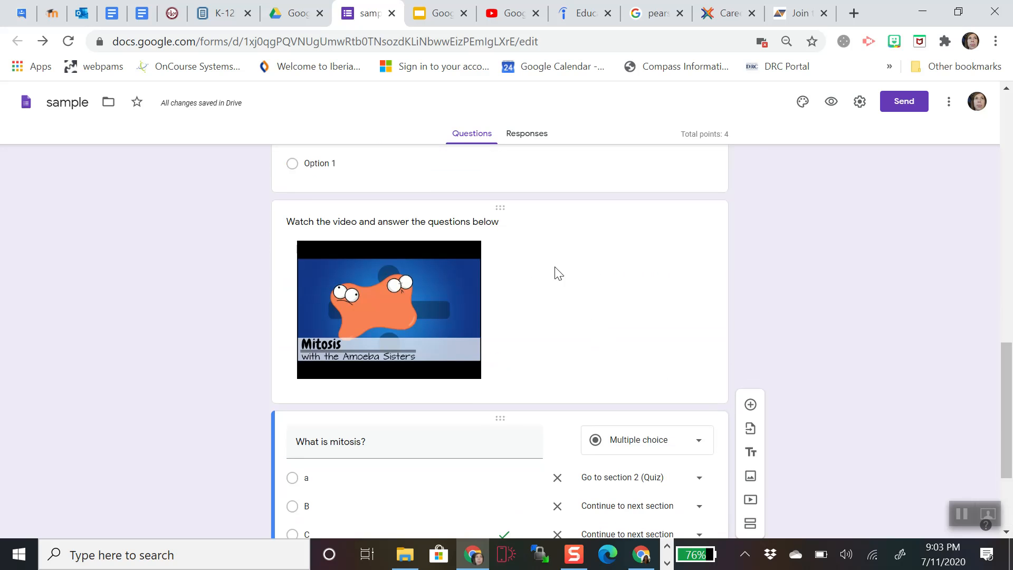
scroll(524, 317, "down", 3)
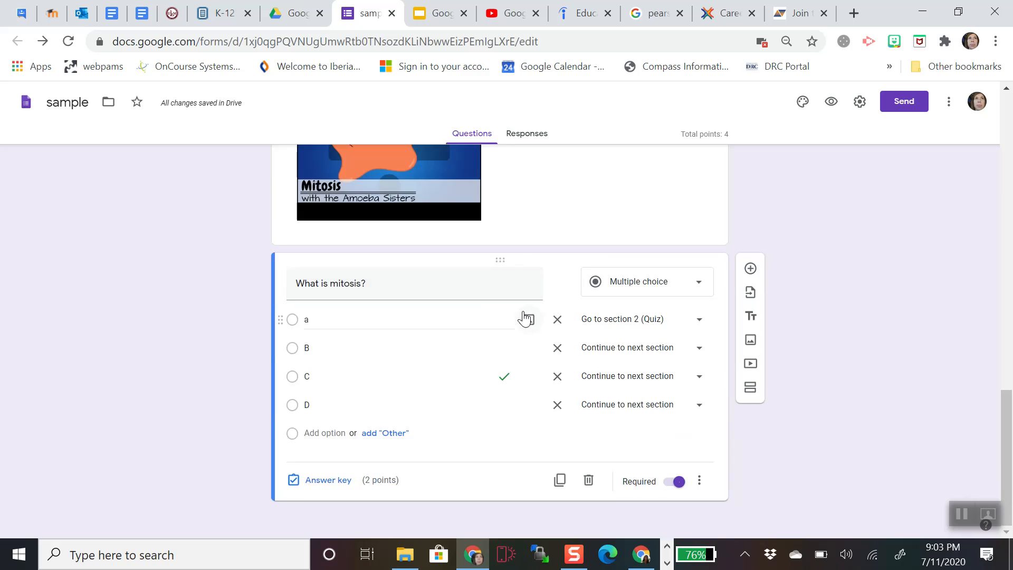
- Route answers B and D to section 2 (Quiz) and leave C on Continue
left_click(653, 349)
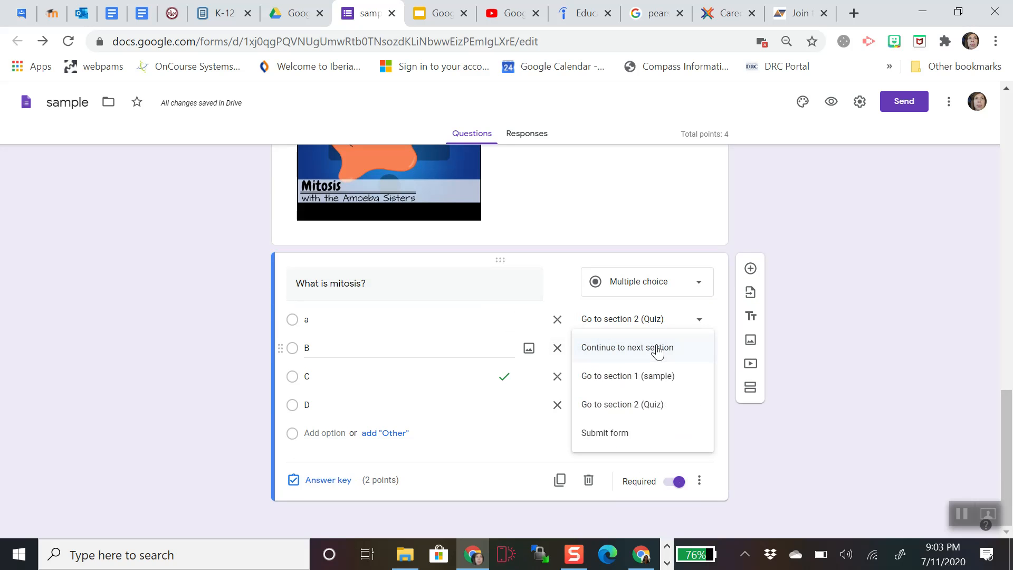
left_click(653, 404)
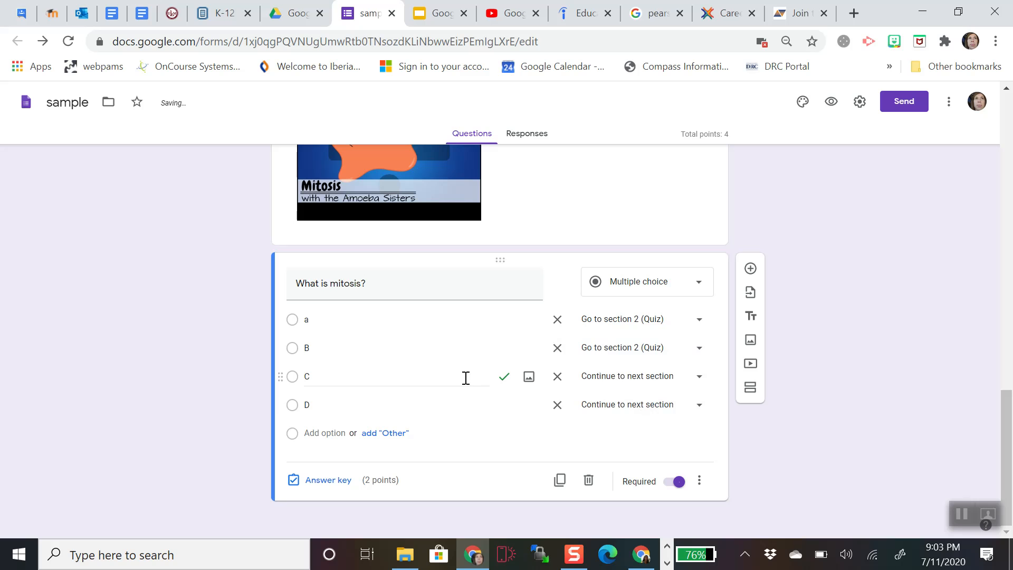
left_click(644, 383)
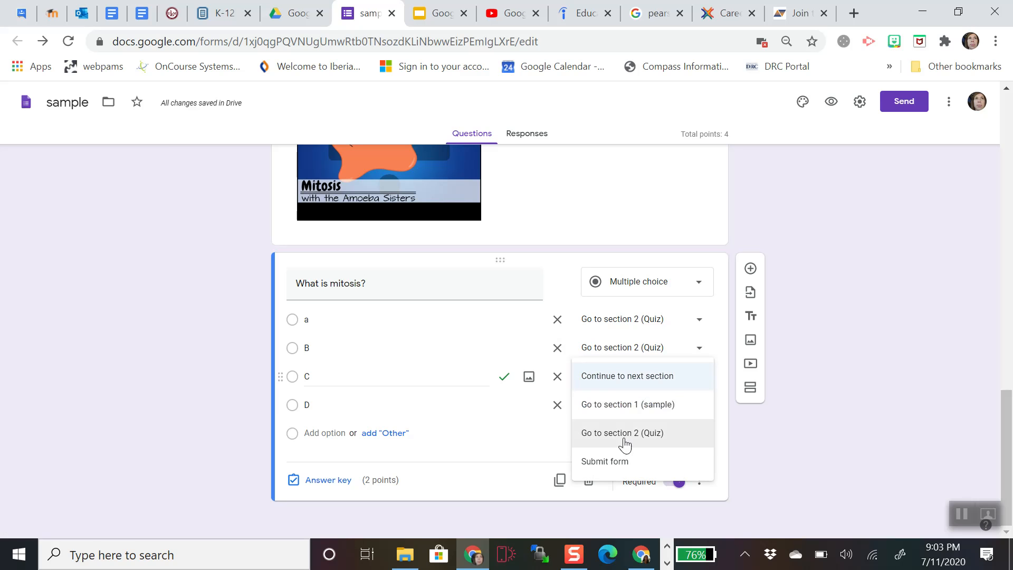
left_click(623, 377)
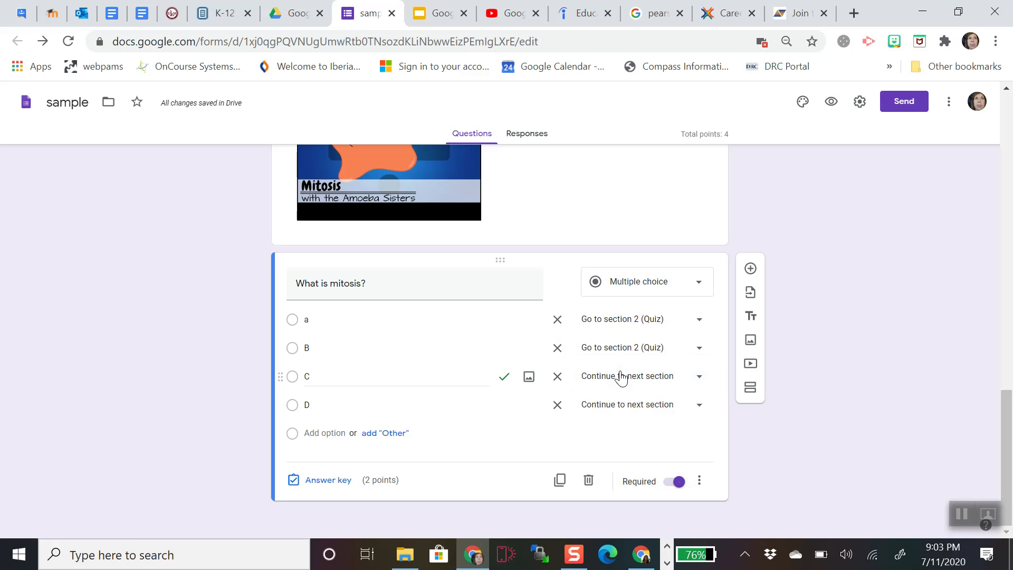
left_click(654, 377)
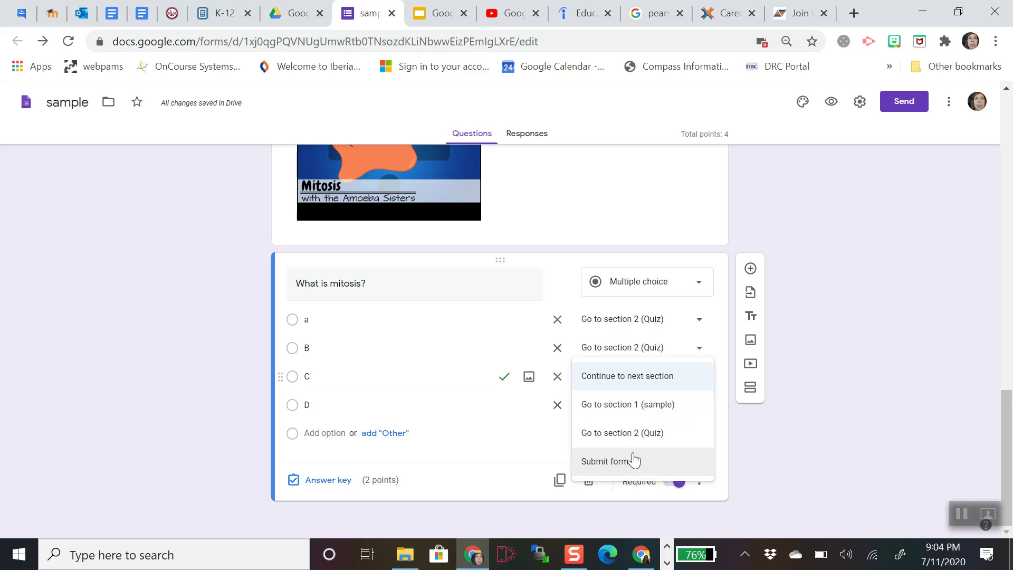
left_click(636, 383)
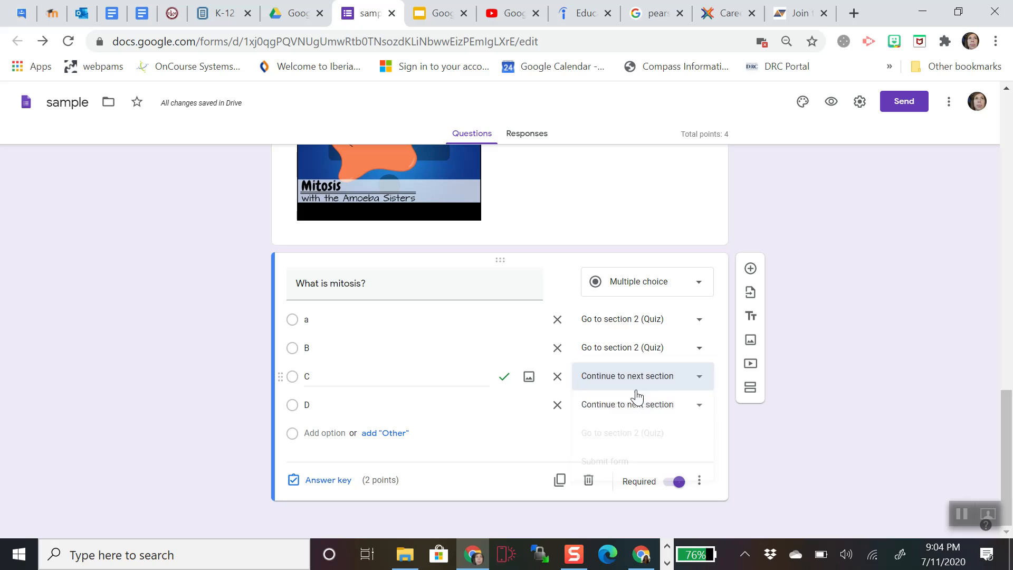
left_click(645, 413)
left_click(643, 431)
left_click(644, 413)
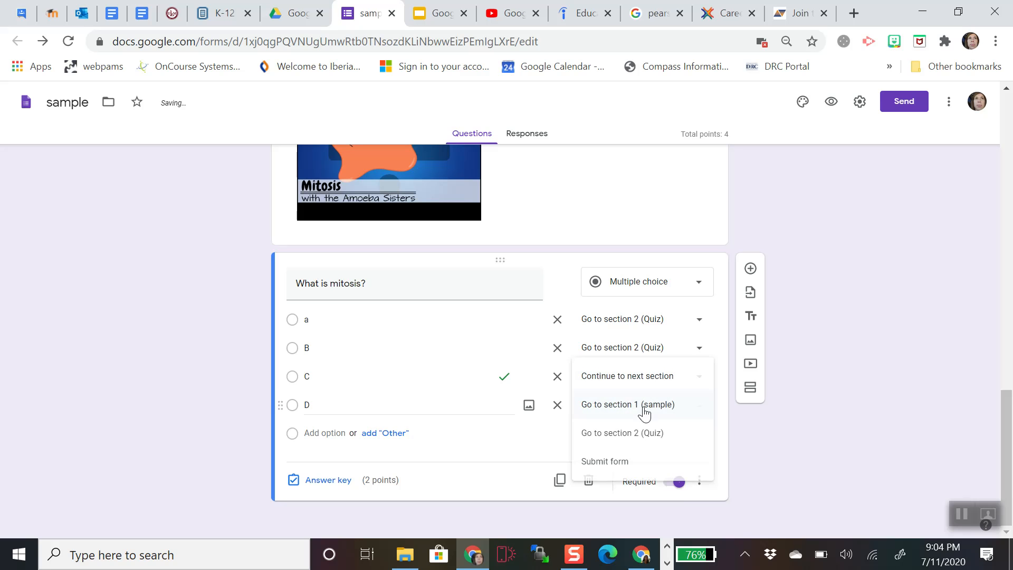
left_click(646, 445)
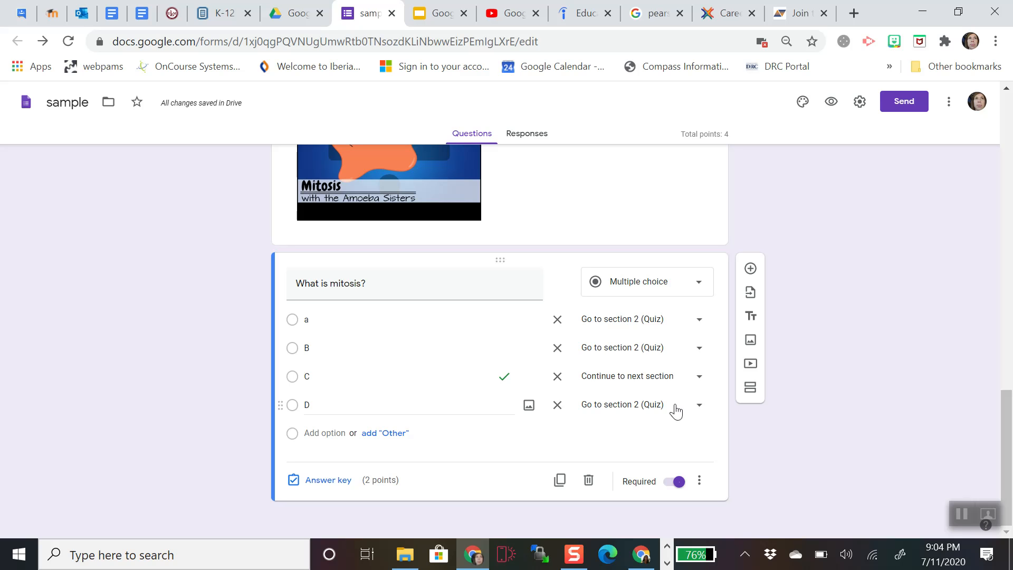
- Switch the form's theme colour to blue and close the theme panel
left_click(802, 103)
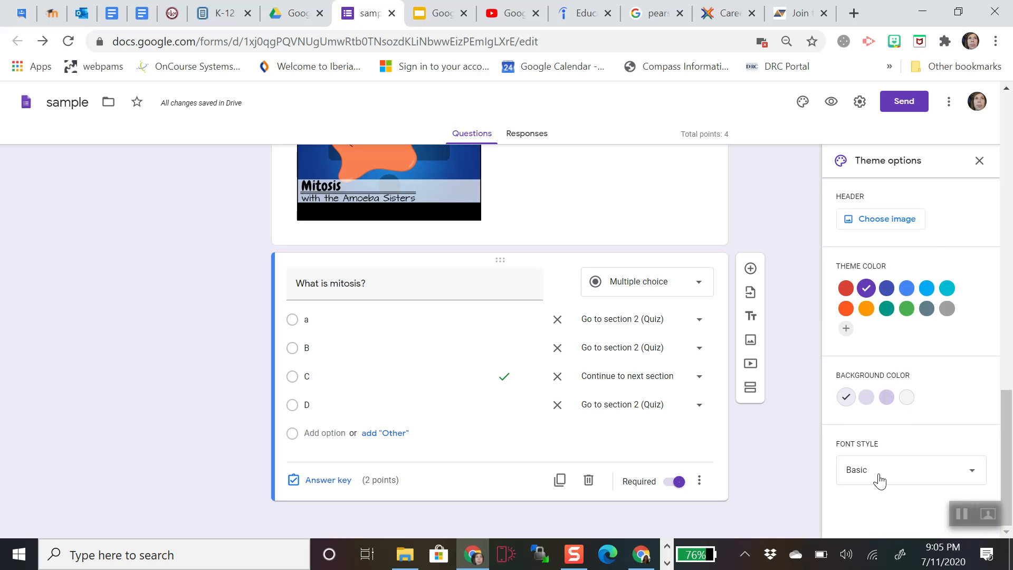
left_click(907, 288)
left_click(980, 161)
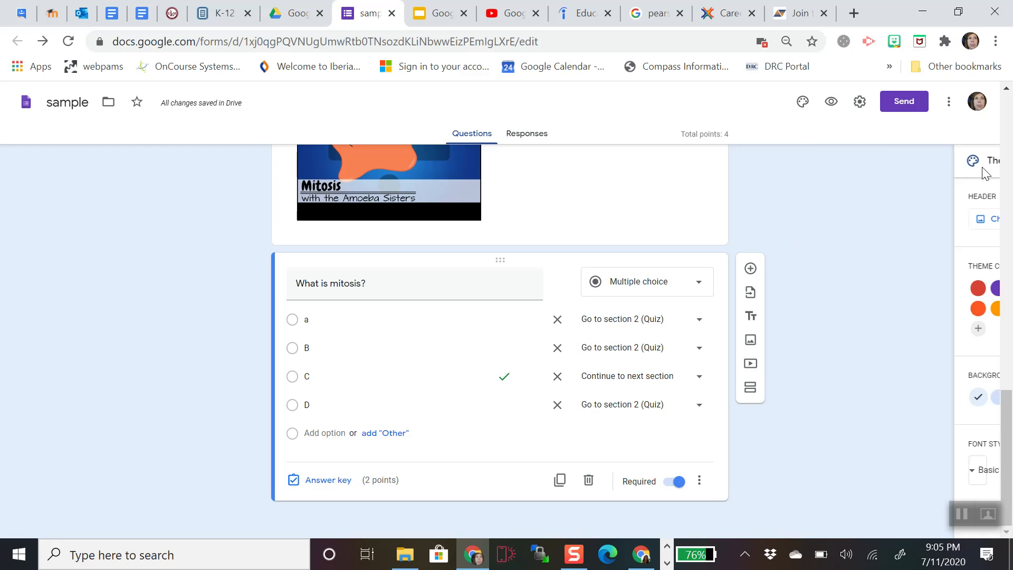
left_click(832, 106)
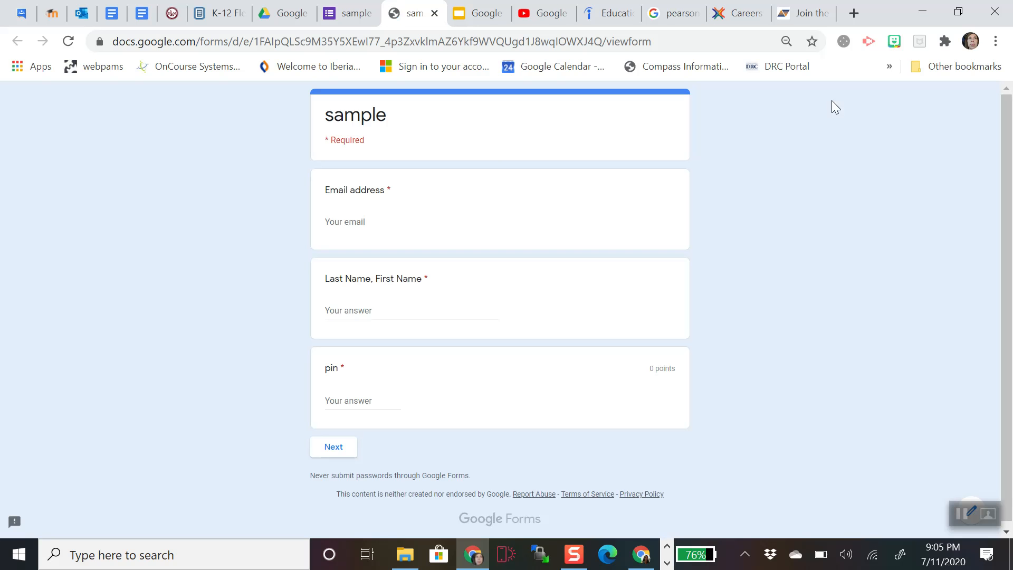
- Fill in the pin, a saved email and the respondent's name, then continue to the Quiz
scroll(657, 280, "down", 1)
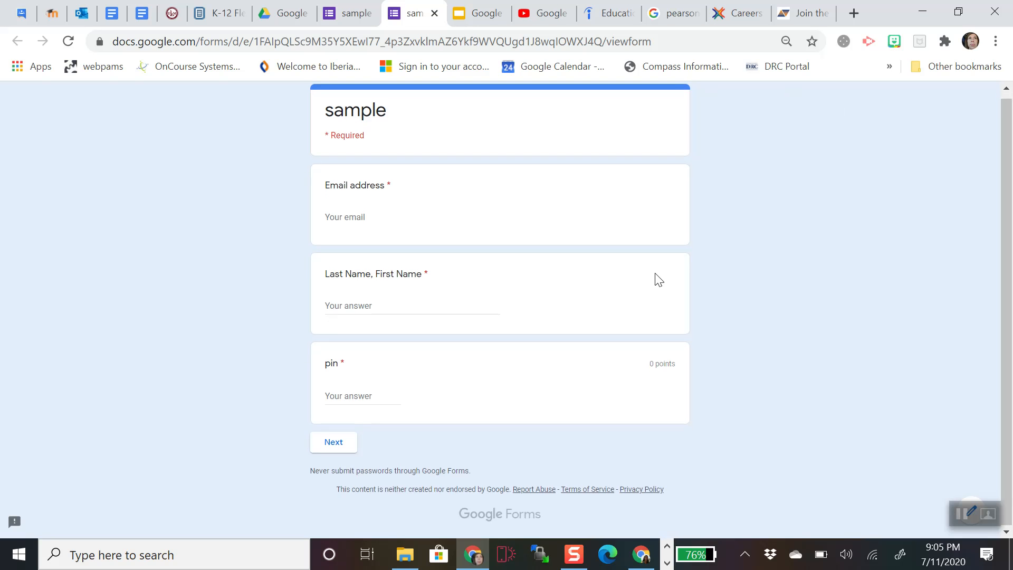
scroll(659, 279, "up", 1)
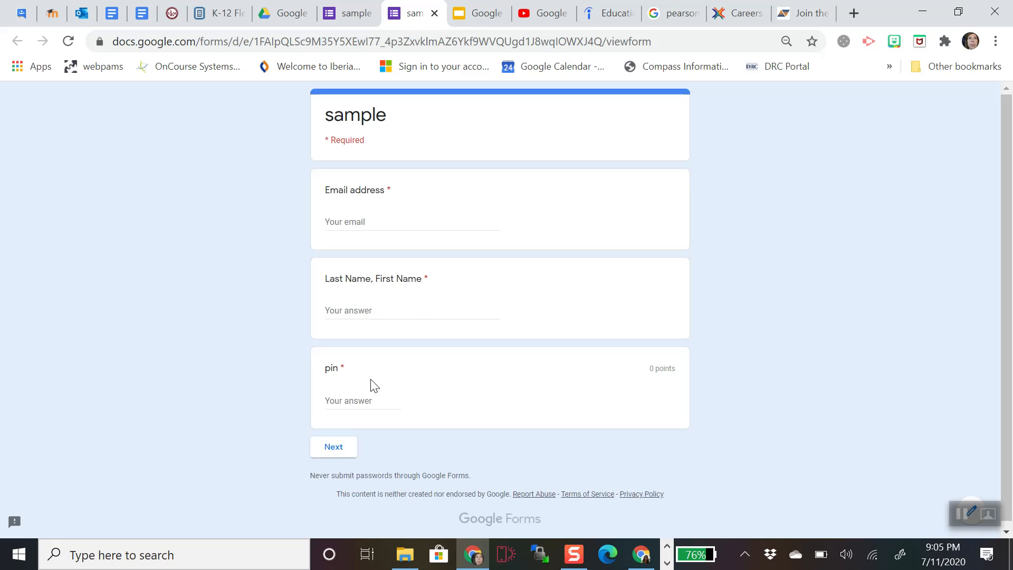
left_click(363, 402)
type("2756")
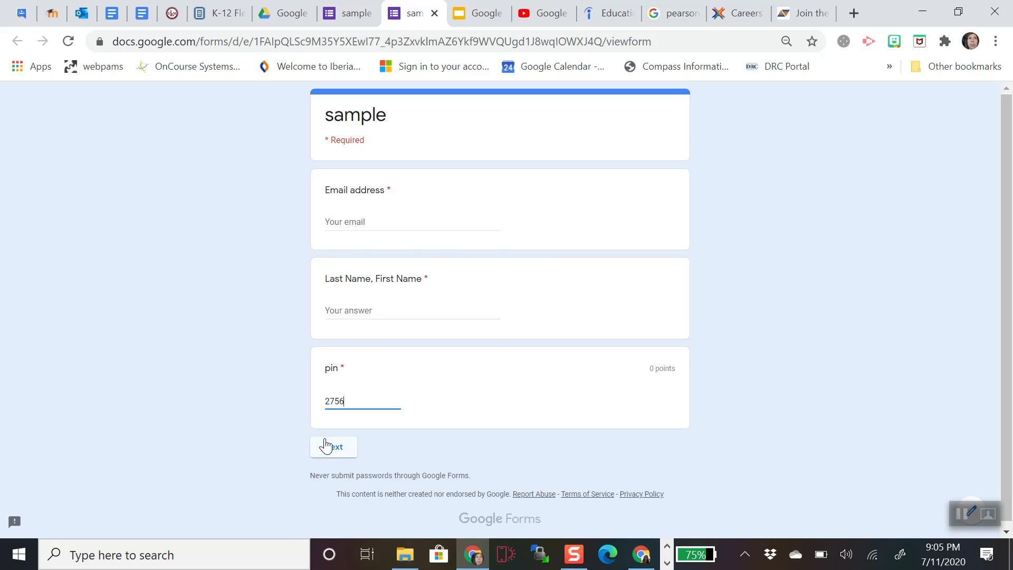
left_click(341, 454)
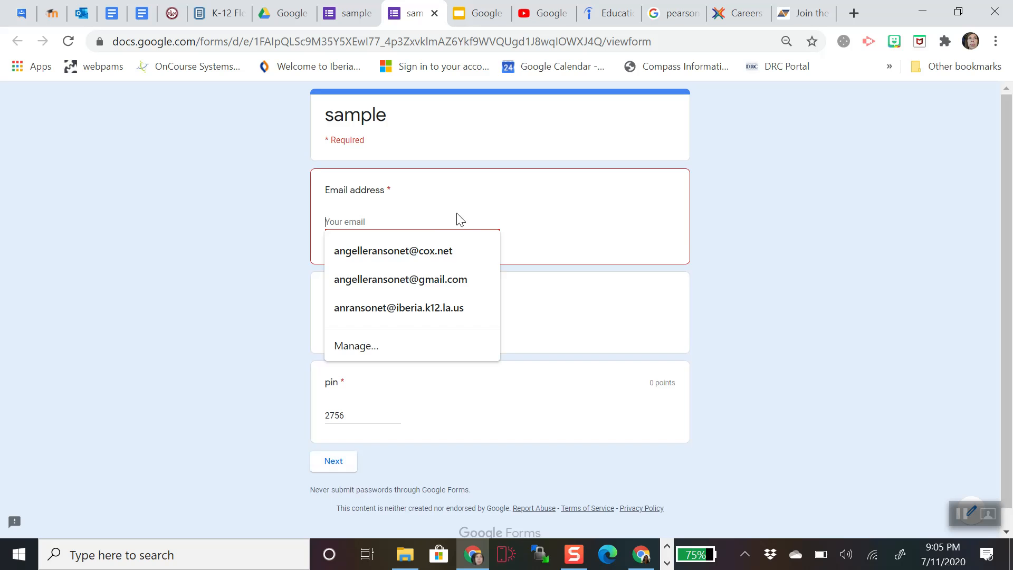
left_click(446, 279)
left_click(402, 310)
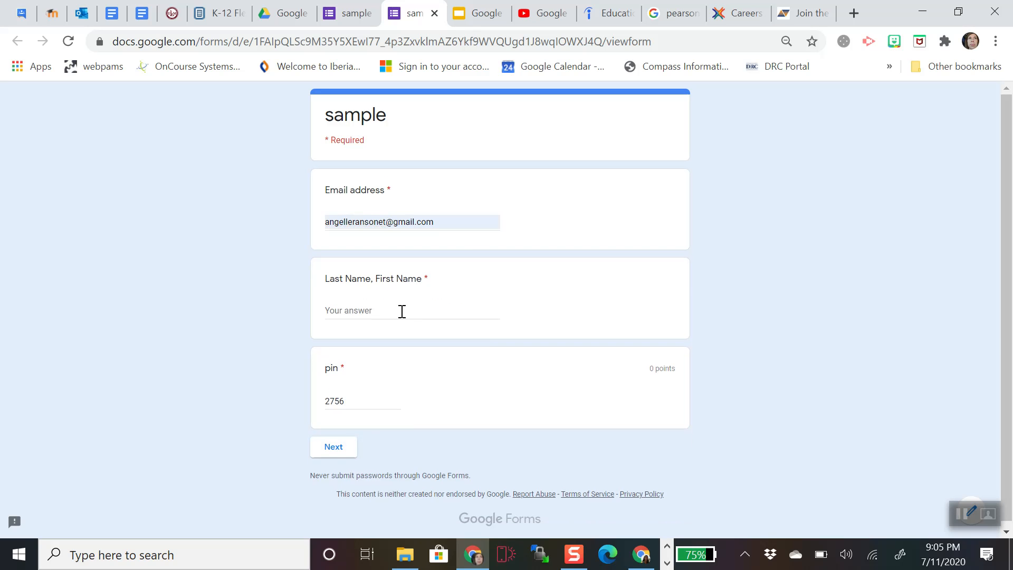
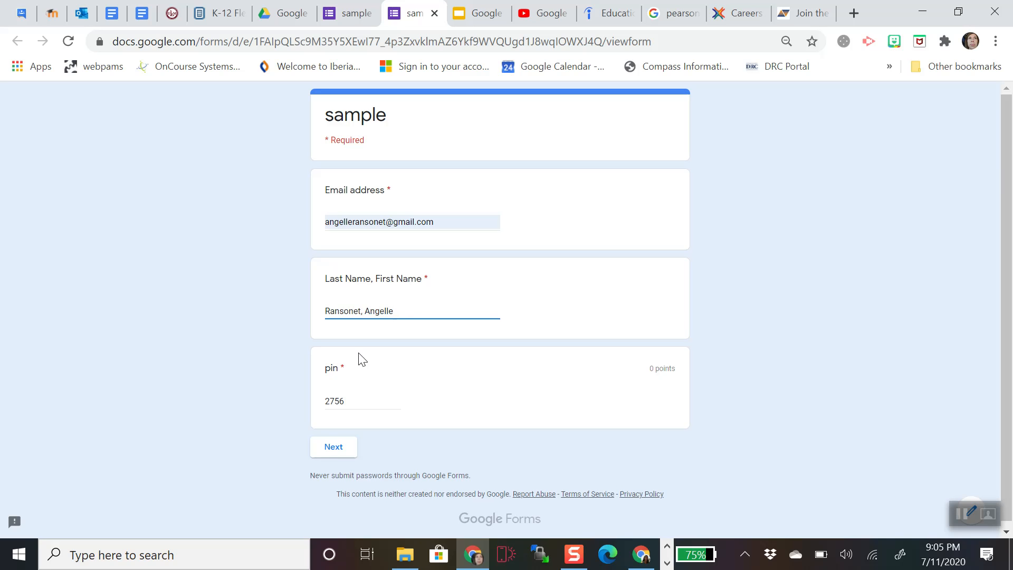
left_click(335, 455)
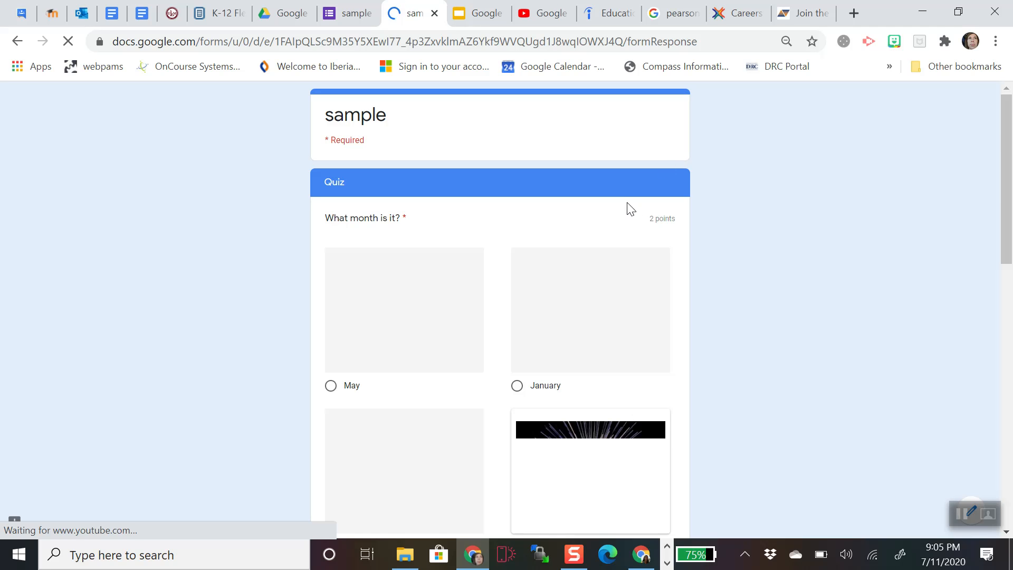
- Answer July and C, submit the test response, and close the confirmation page
scroll(741, 245, "down", 2)
scroll(741, 246, "up", 2)
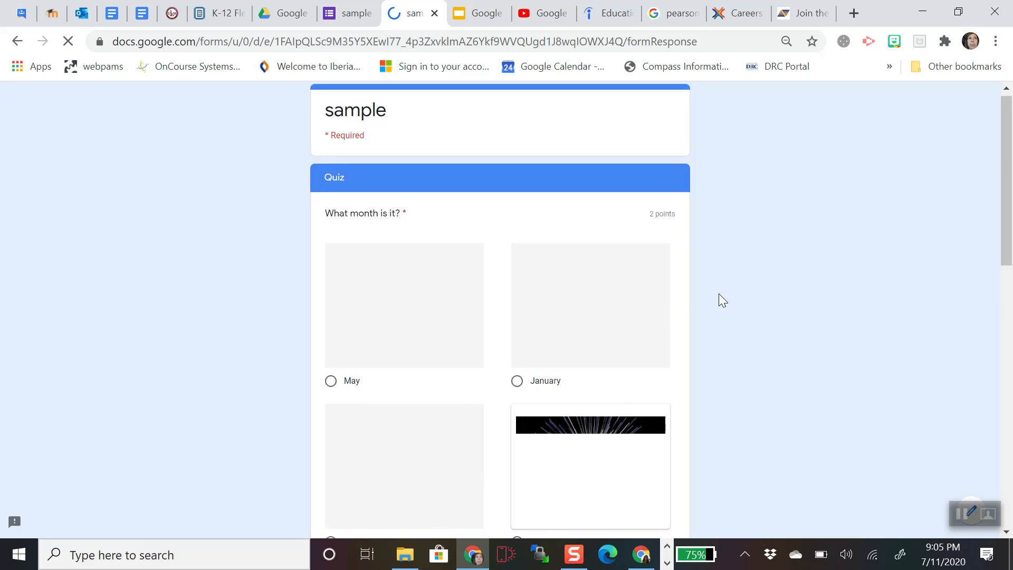
scroll(719, 293, "down", 3)
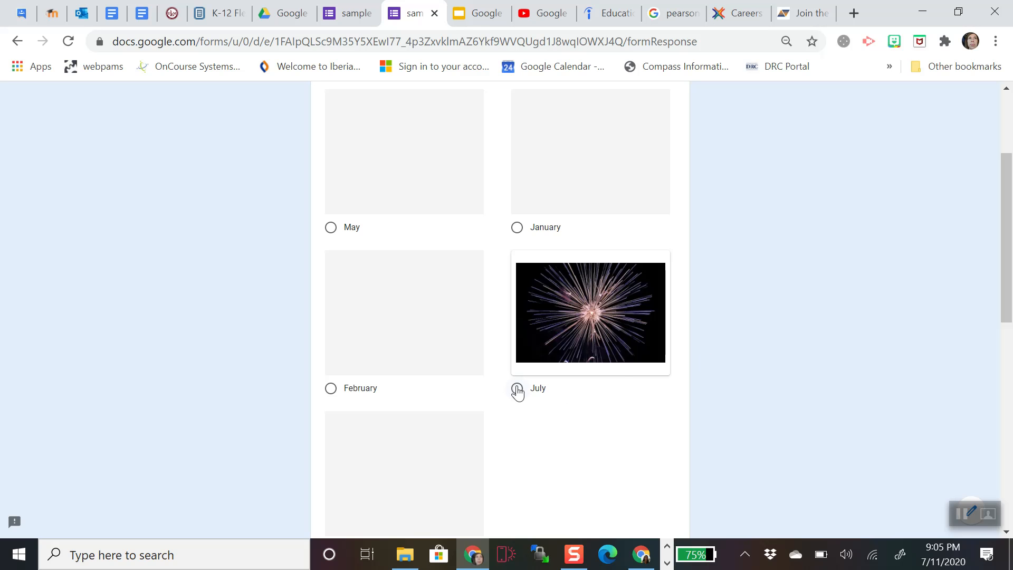
left_click(615, 378)
scroll(628, 378, "down", 9)
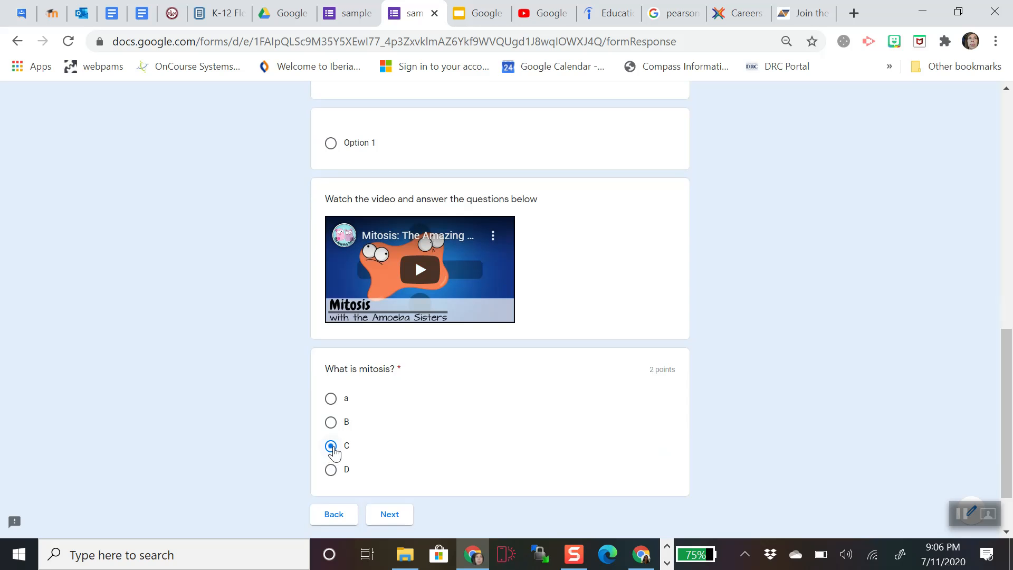
scroll(447, 436, "down", 2)
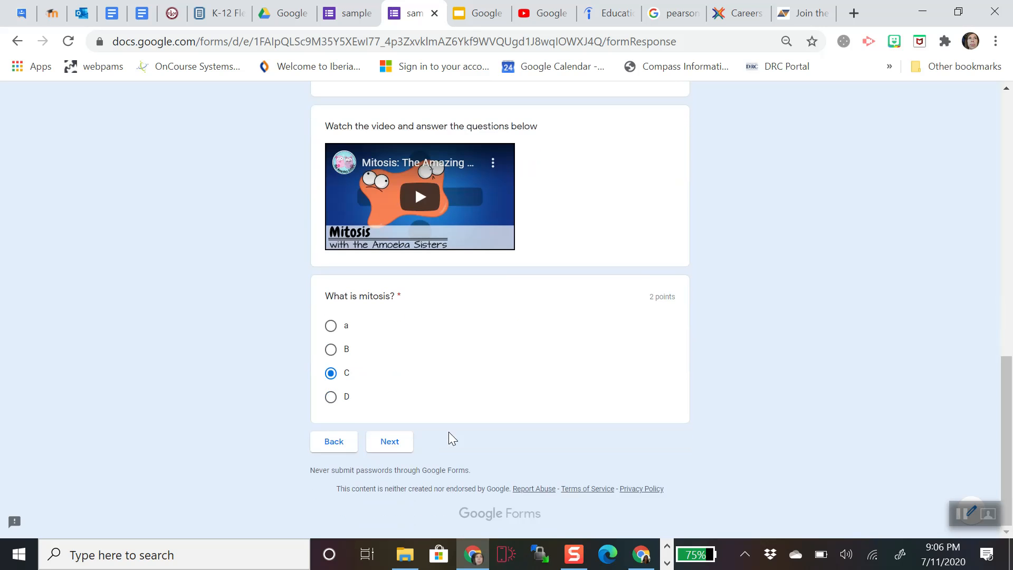
left_click(396, 446)
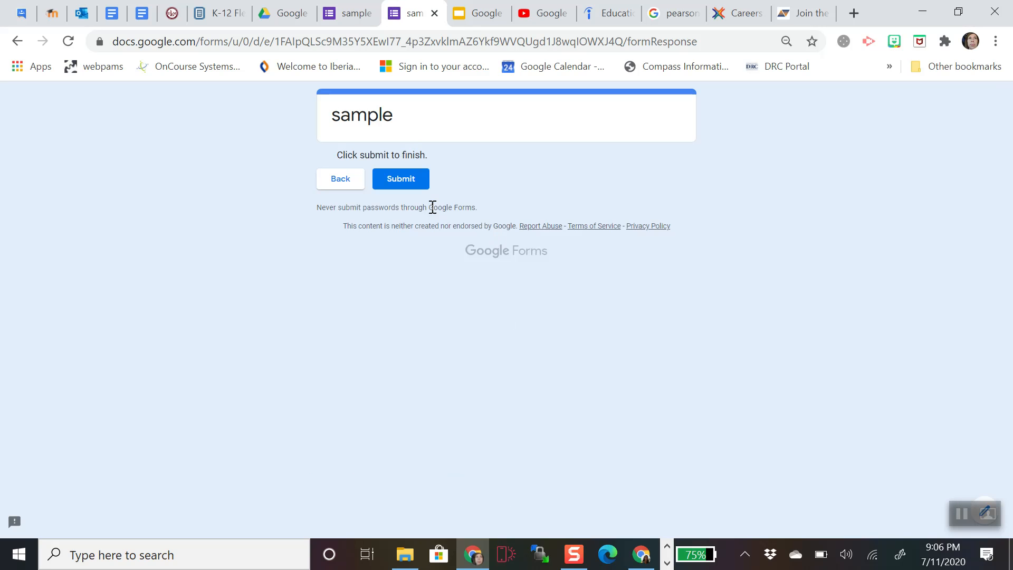
left_click(393, 187)
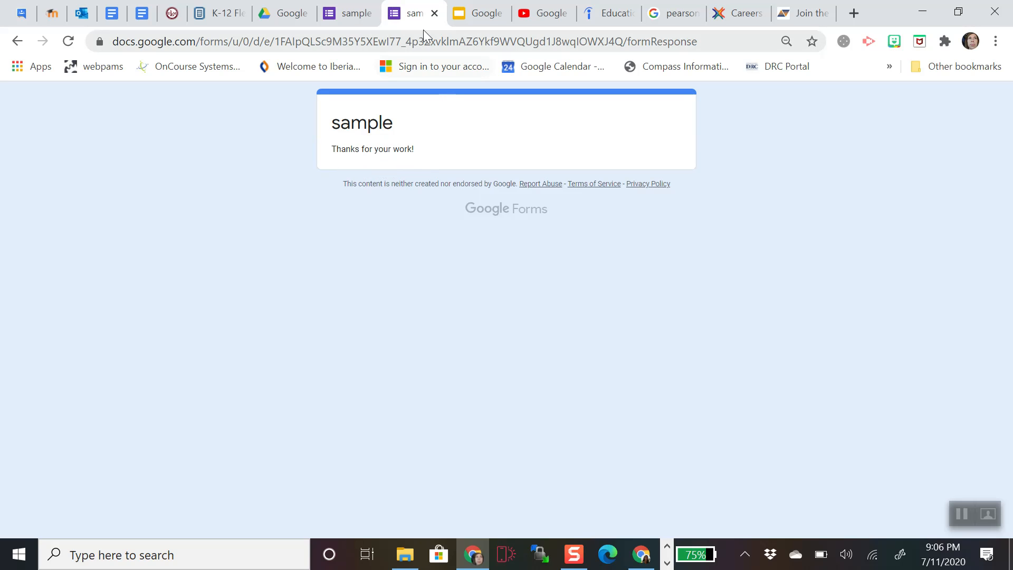
left_click(434, 15)
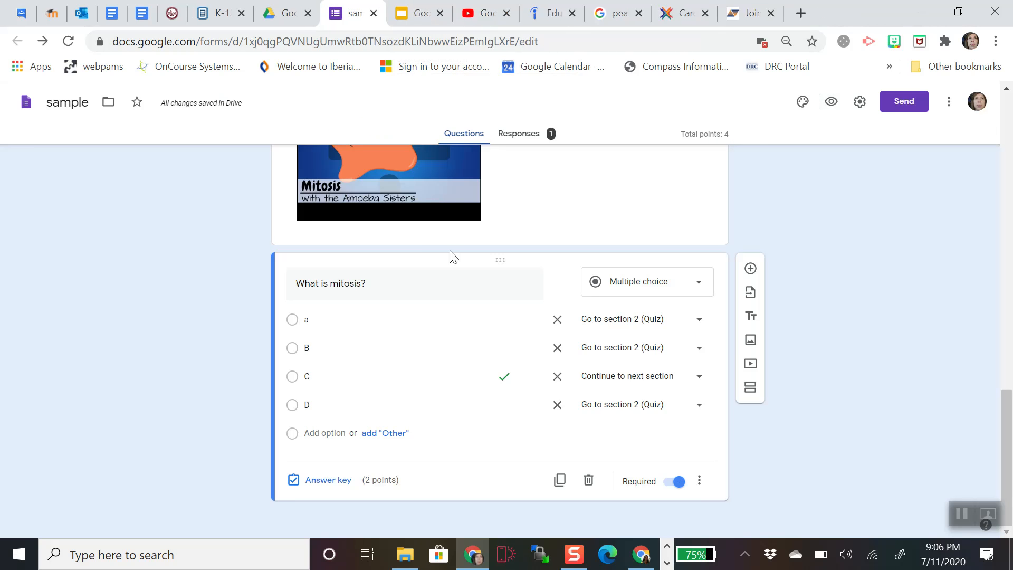
- Copy the form's sharing link from the collaborator link settings
left_click(901, 110)
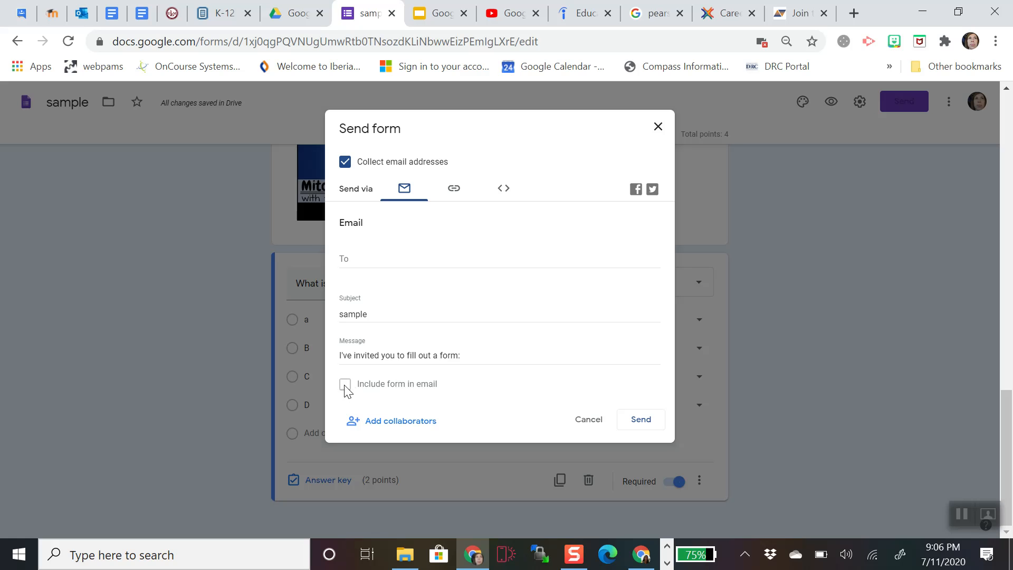
left_click(407, 422)
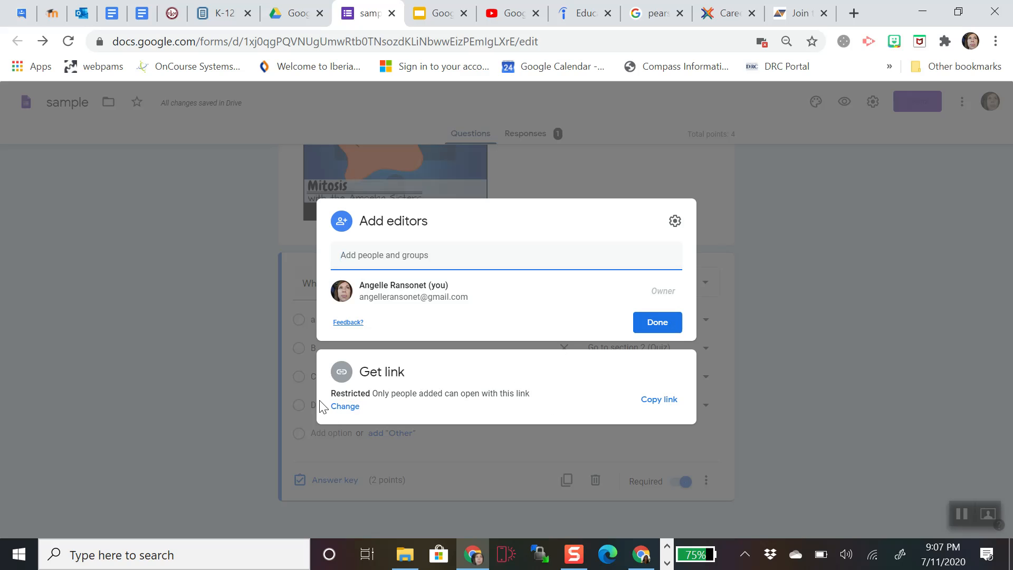
left_click(346, 405)
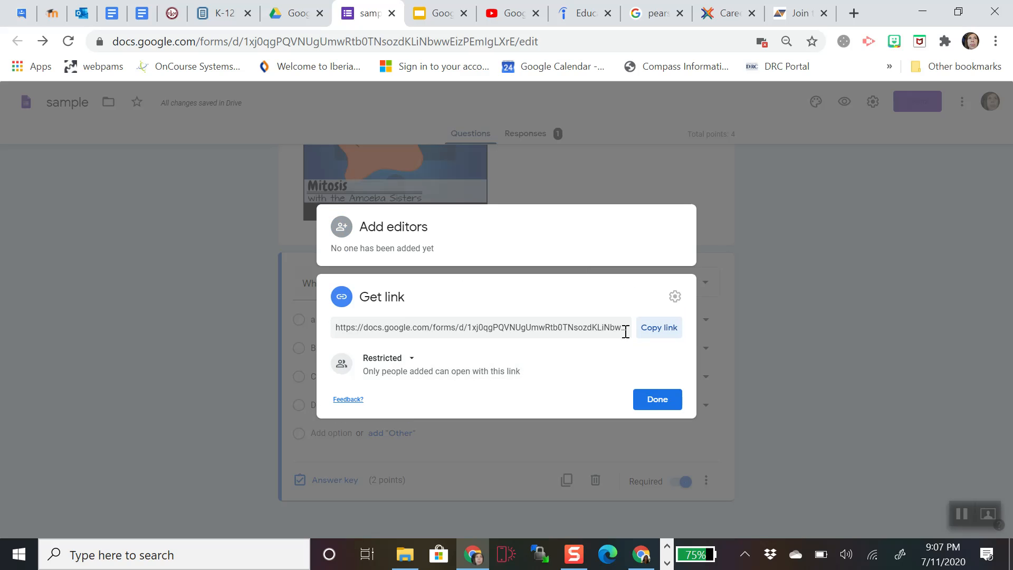
left_click(659, 329)
left_click(647, 403)
- Shorten the form link in Send, view the embed HTML code, and cancel
left_click(904, 101)
left_click(454, 190)
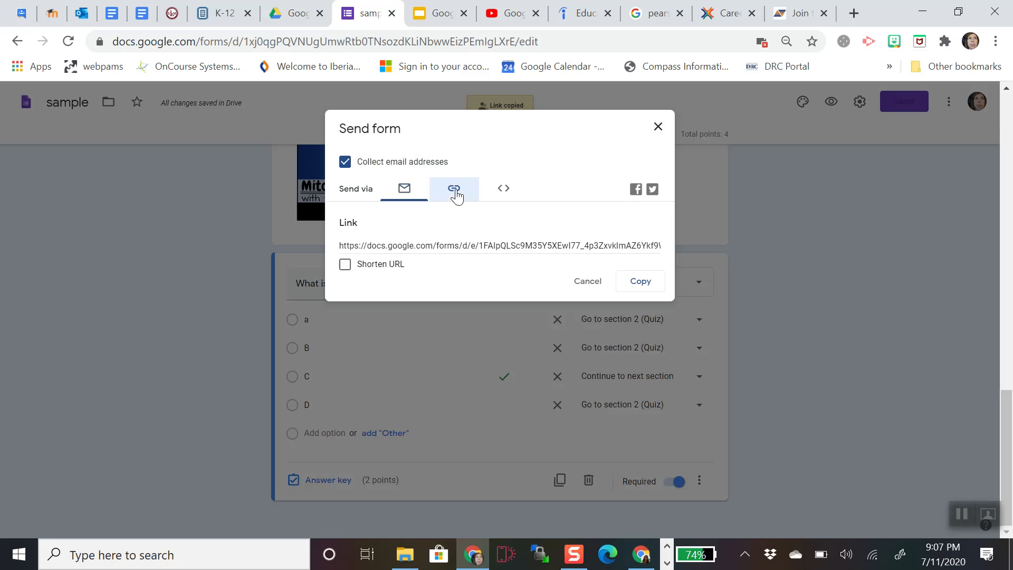
left_click(345, 265)
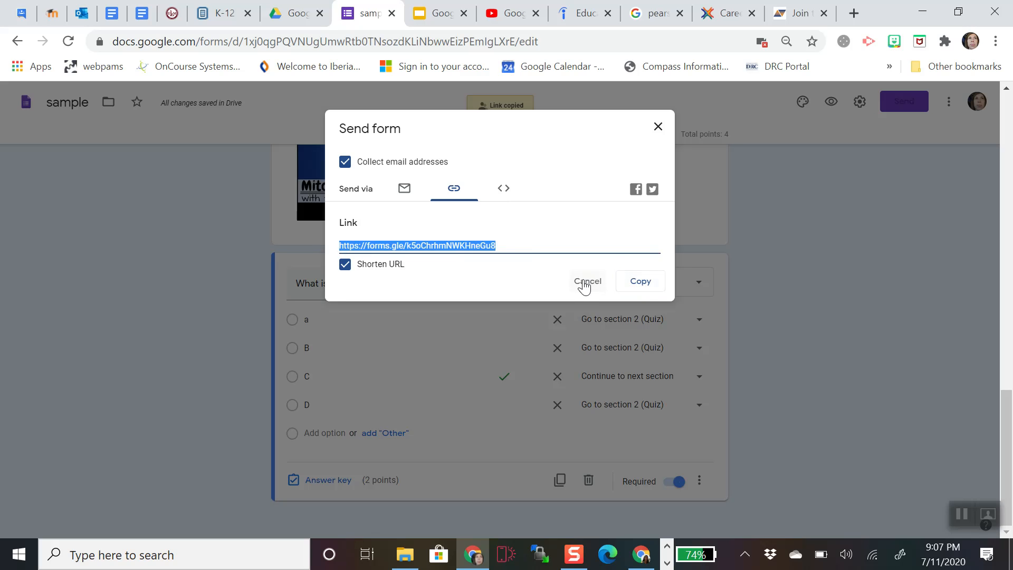
left_click(503, 189)
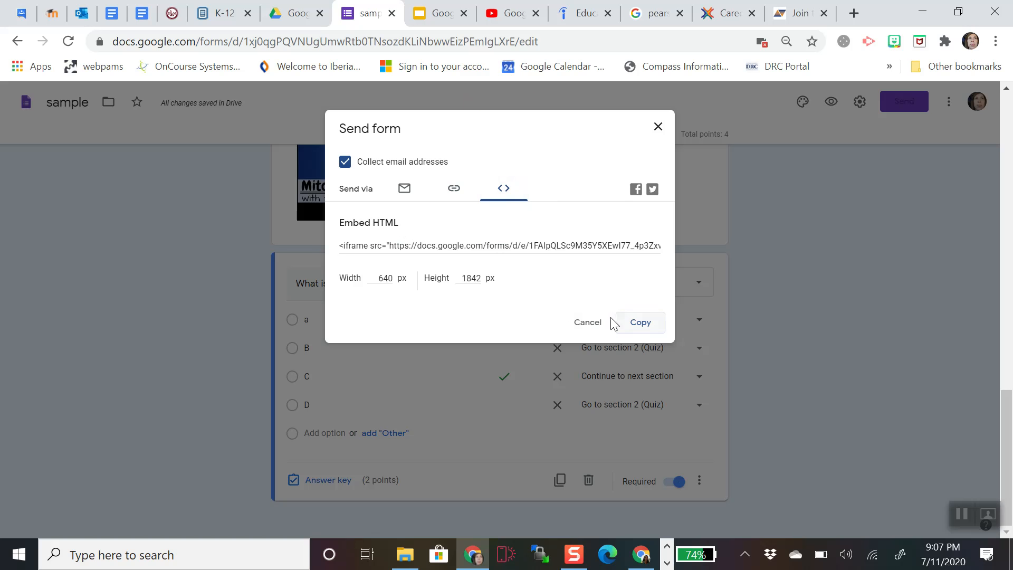
left_click(590, 323)
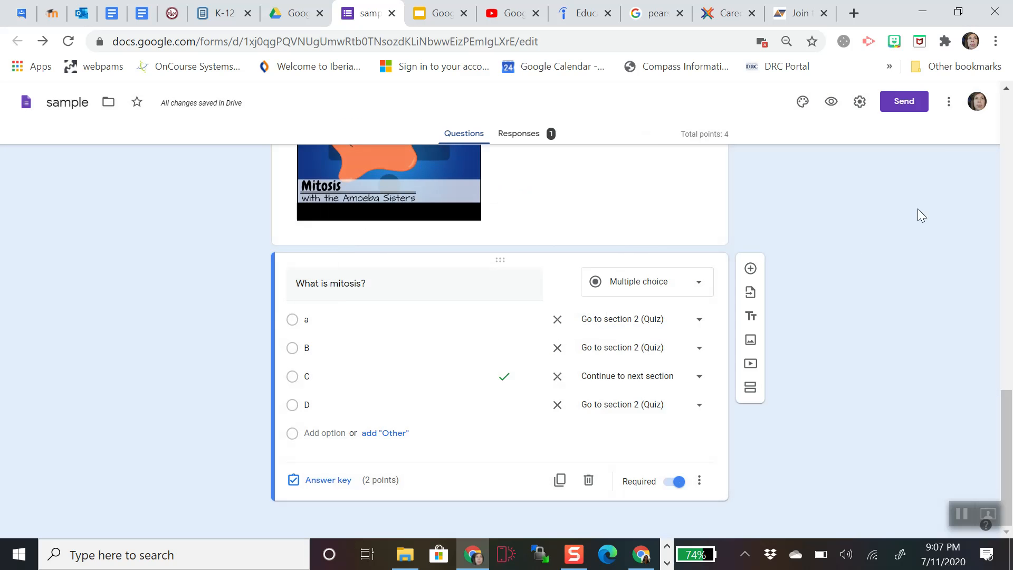
- Dismiss the More menu and open the Responses tab showing 1 response scoring 4/4
left_click(949, 110)
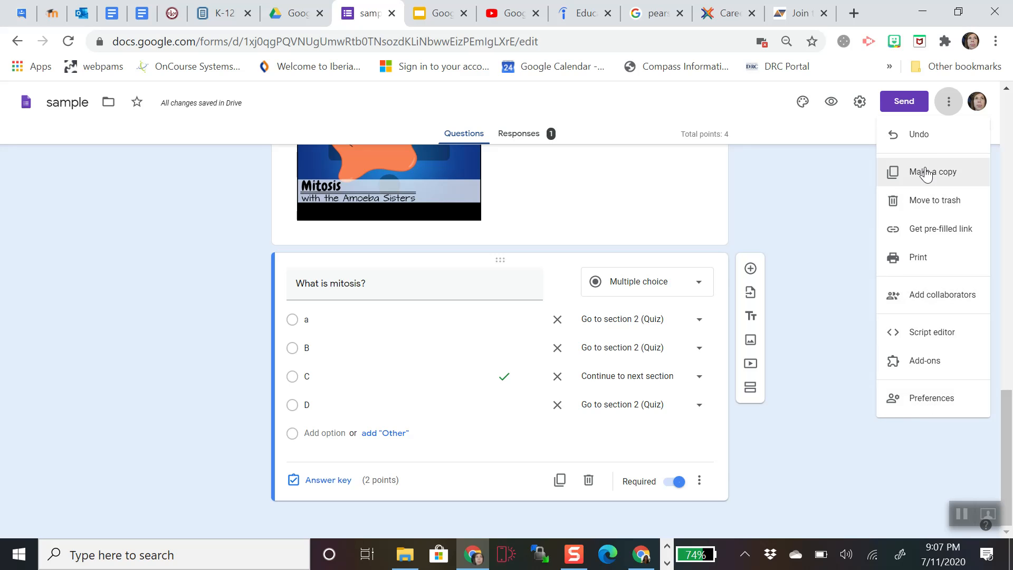
left_click(832, 167)
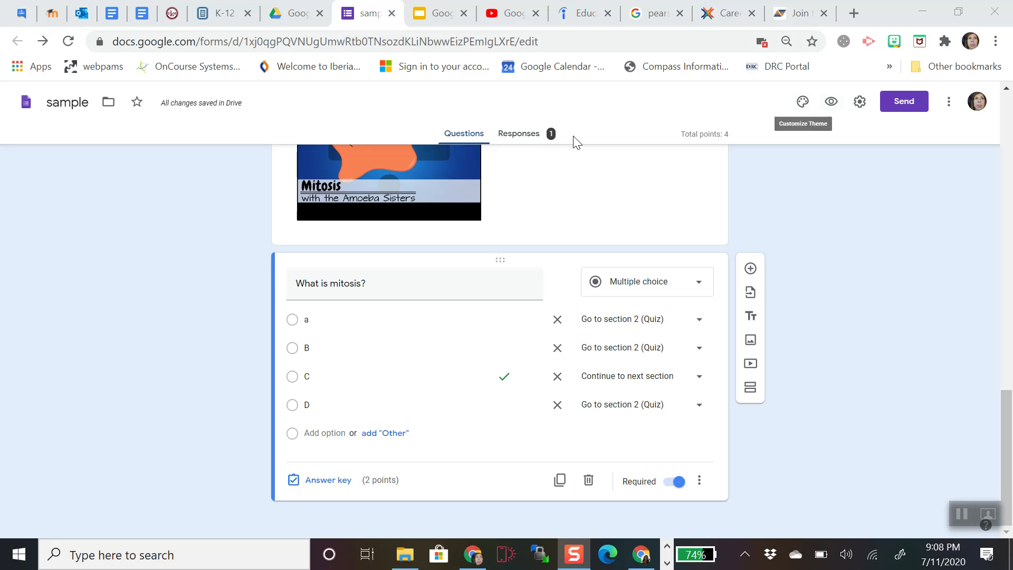
left_click(522, 141)
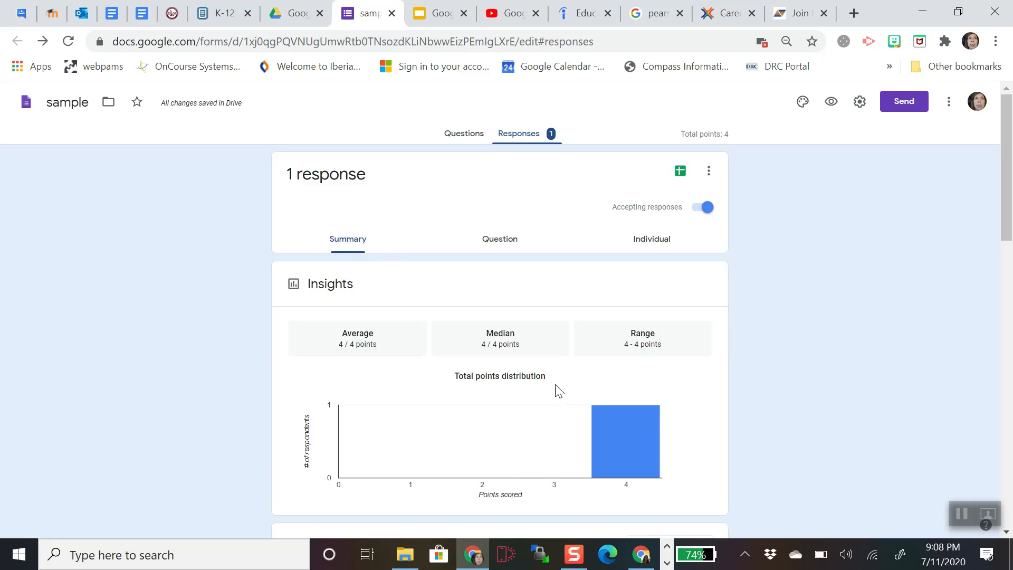
- Browse the Summary and Question views, cancel a feedback draft on the name answer, then open Individual
scroll(566, 385, "down", 12)
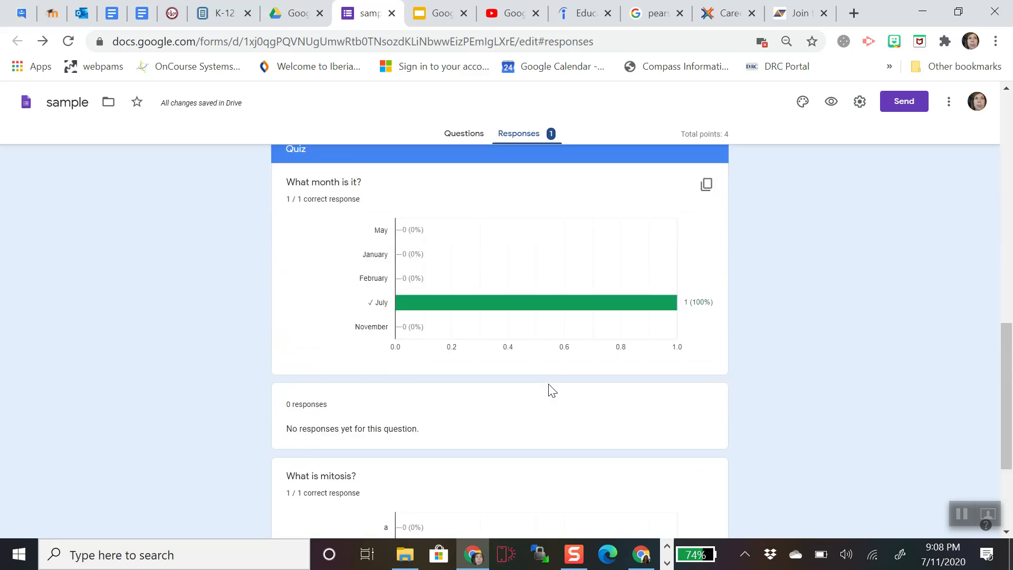
scroll(551, 390, "up", 12)
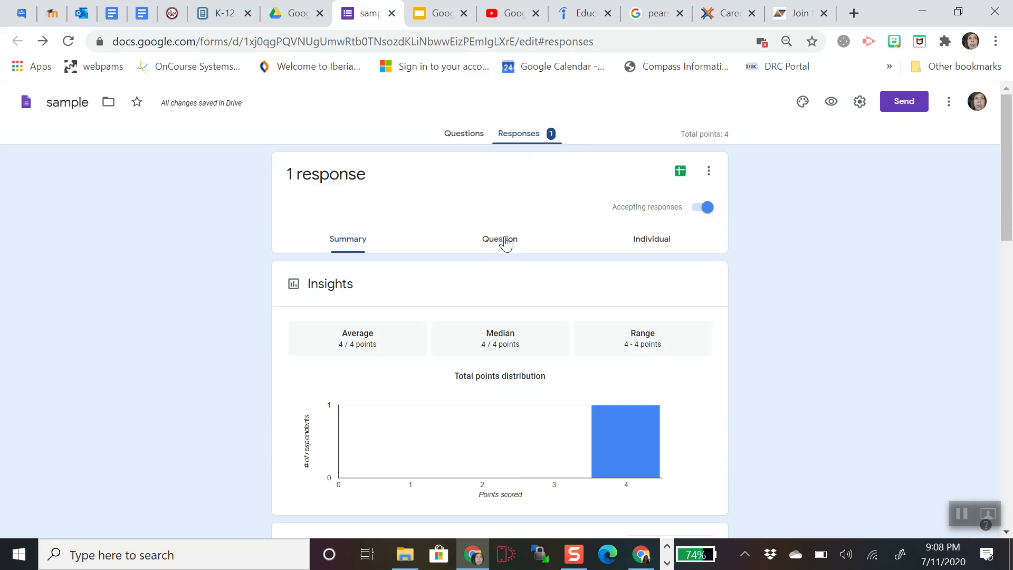
left_click(505, 244)
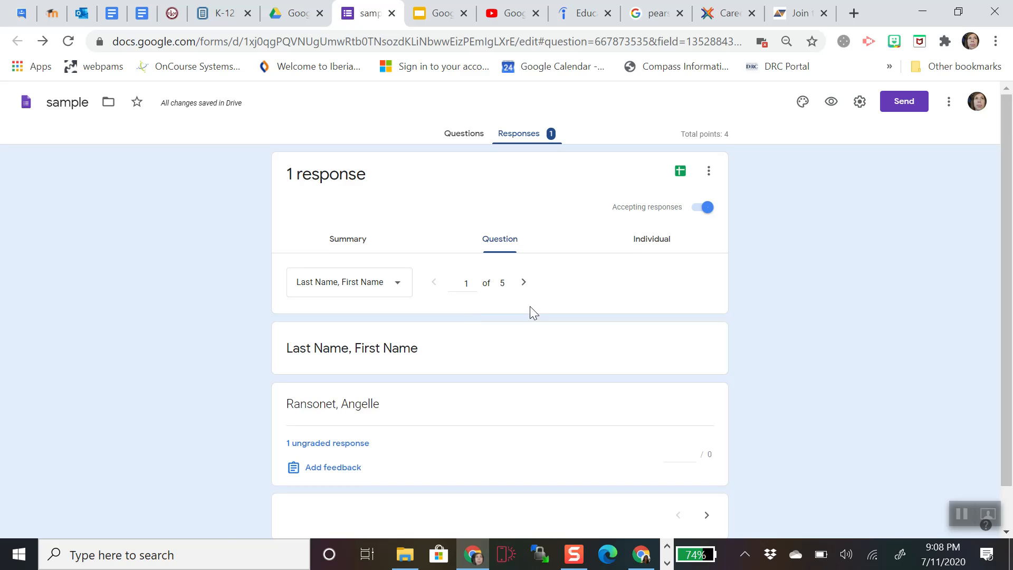
scroll(530, 307, "down", 1)
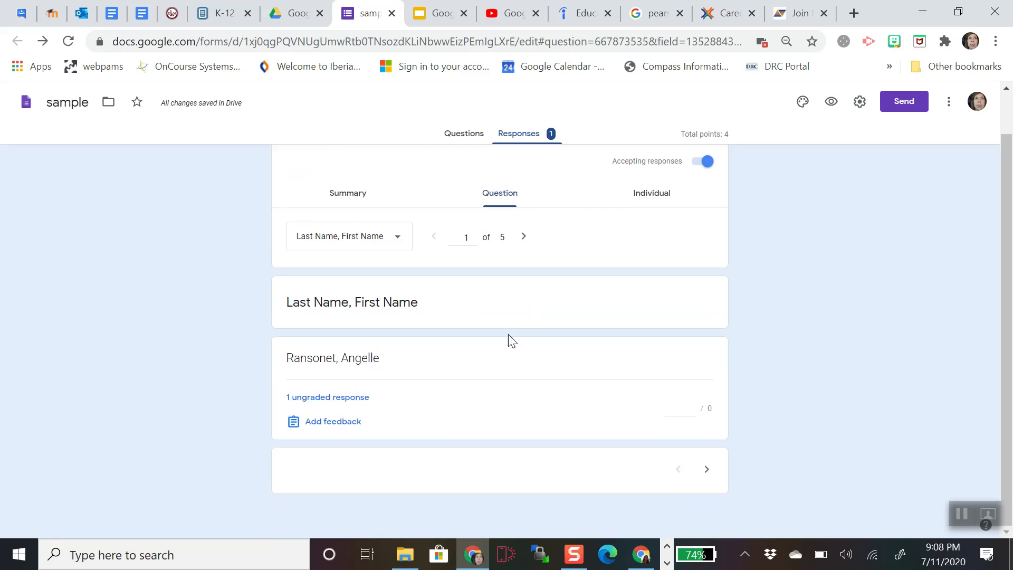
left_click(343, 428)
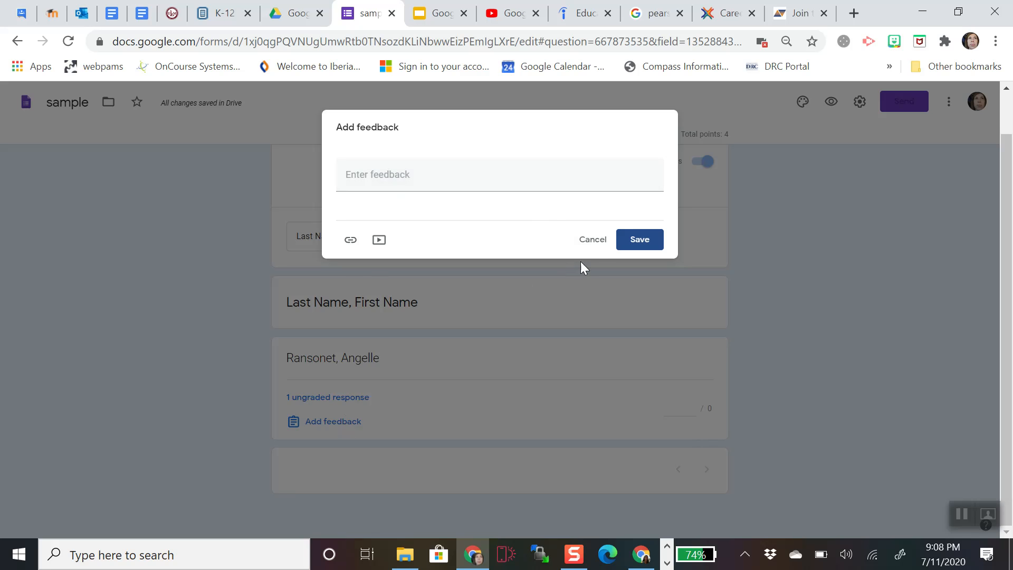
left_click(594, 243)
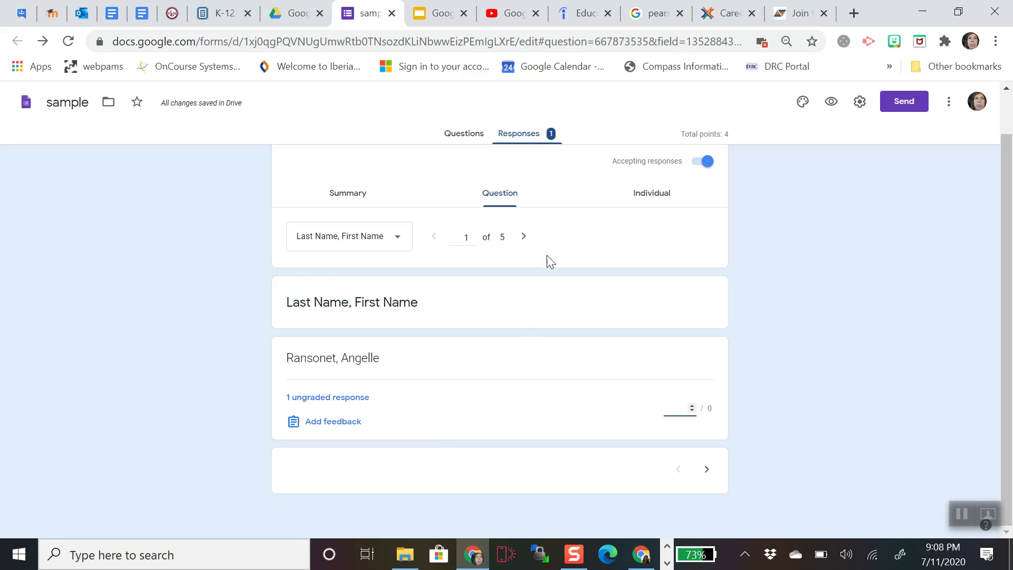
left_click(662, 197)
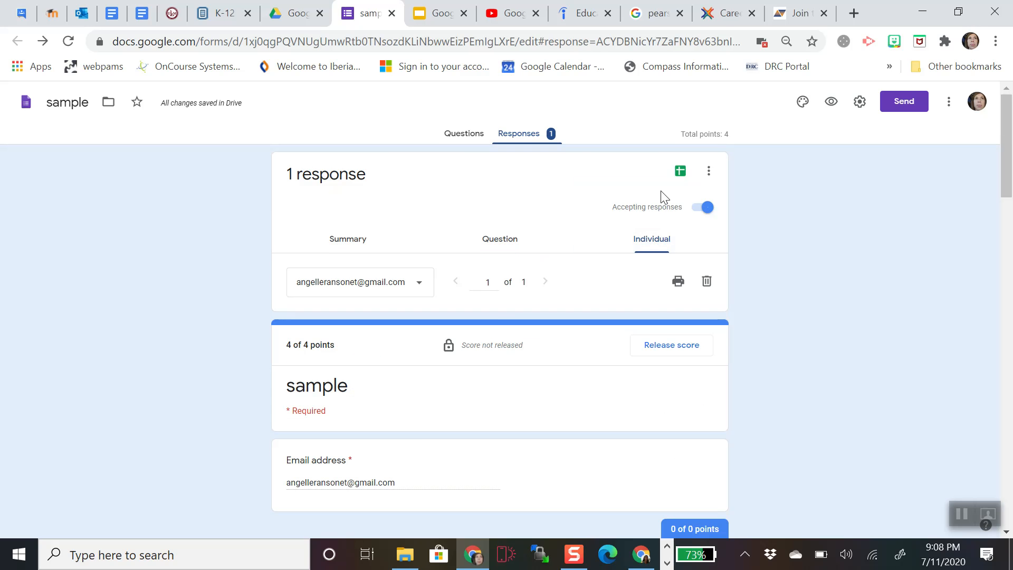
- Review the individual response, then turn Accepting responses off and back on
scroll(429, 345, "down", 6)
scroll(431, 347, "down", 10)
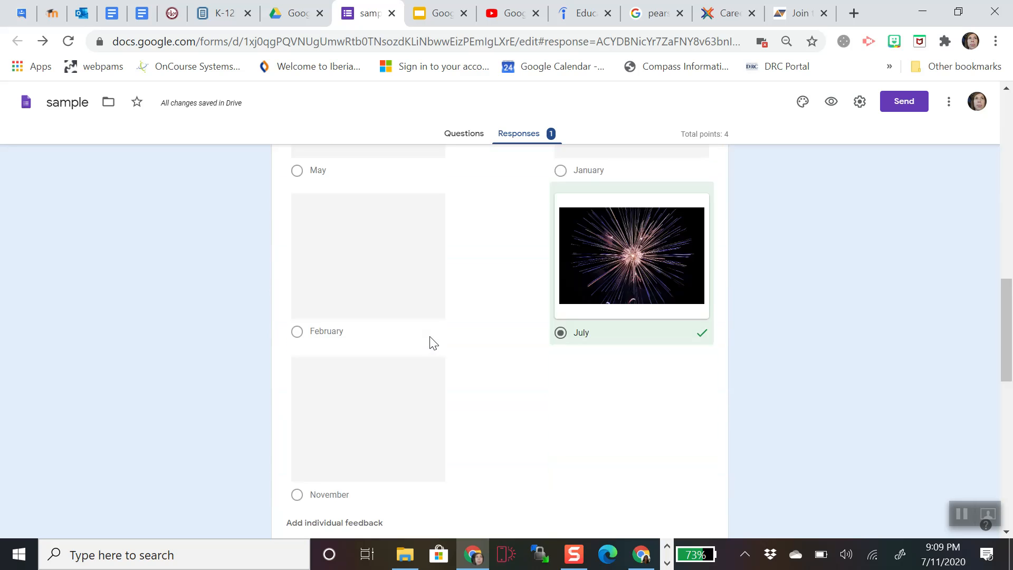
scroll(434, 343, "down", 10)
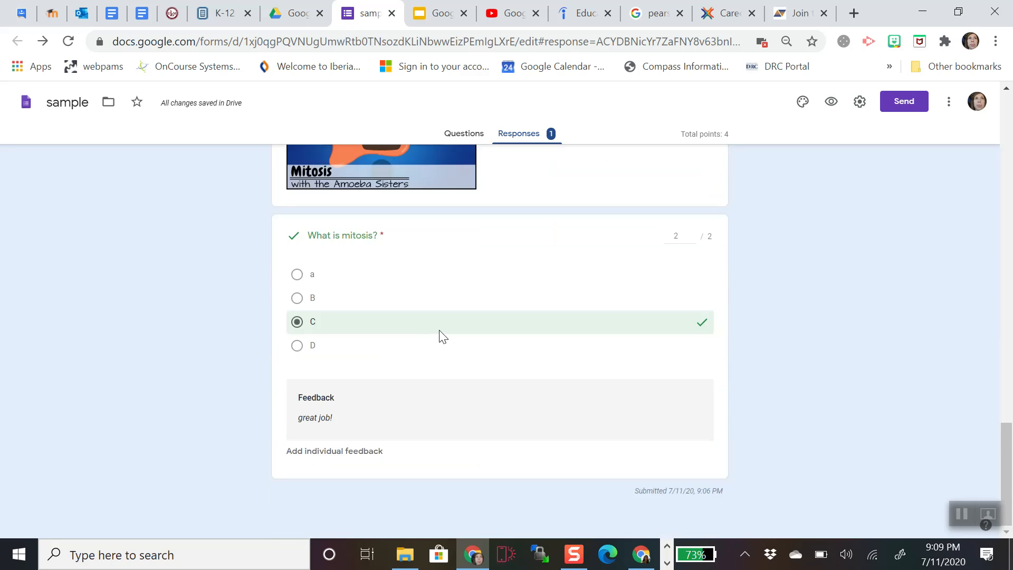
scroll(442, 337, "up", 20)
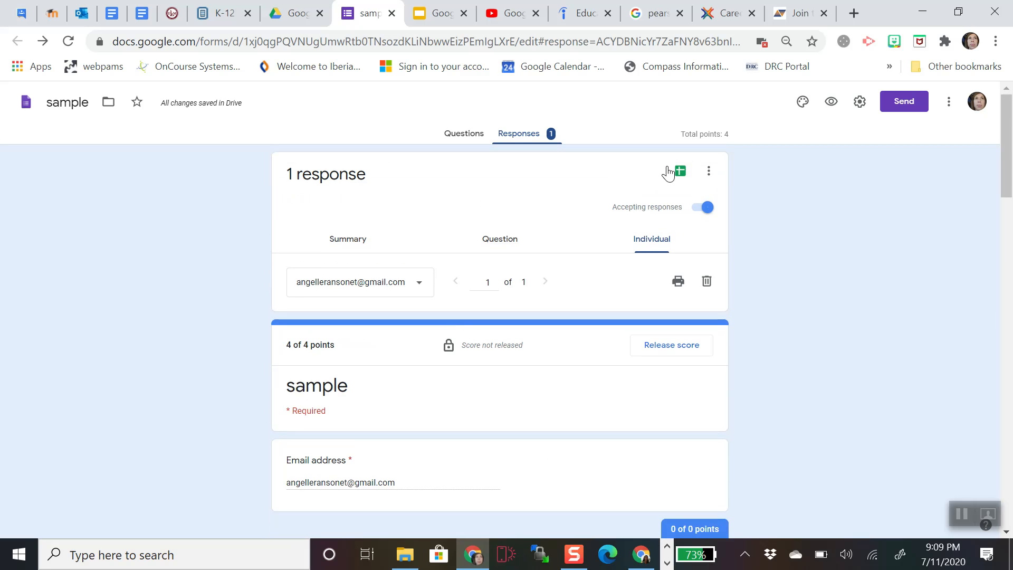
left_click(707, 208)
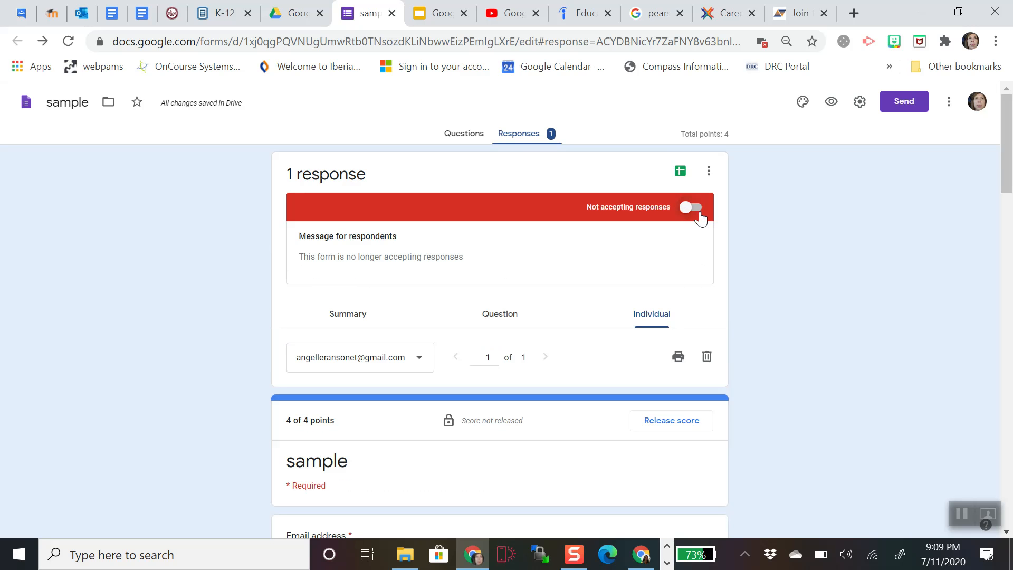
left_click(689, 208)
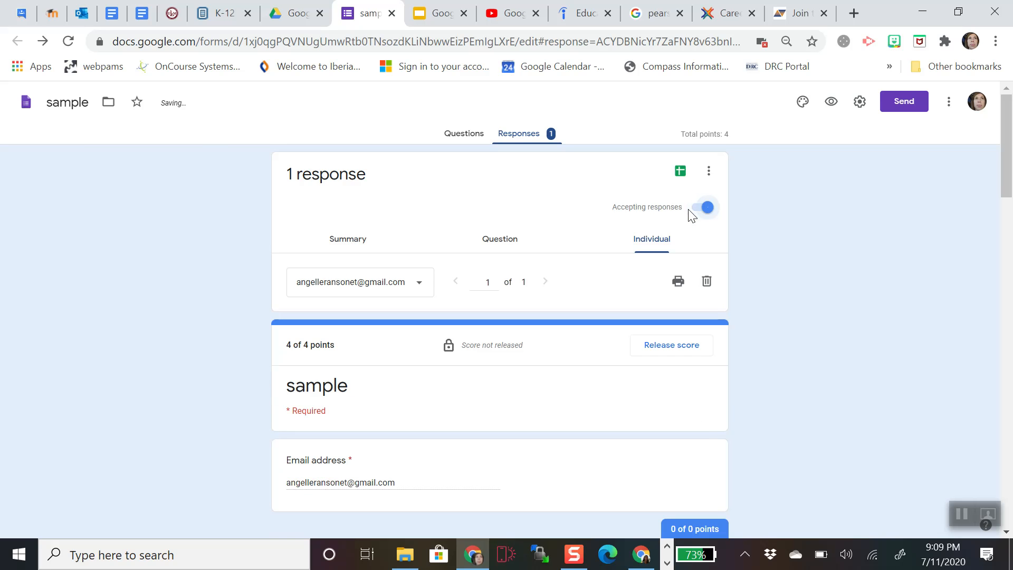
- Bring up the response destination choice proposing a new 'sample (Responses)' spreadsheet
left_click(710, 173)
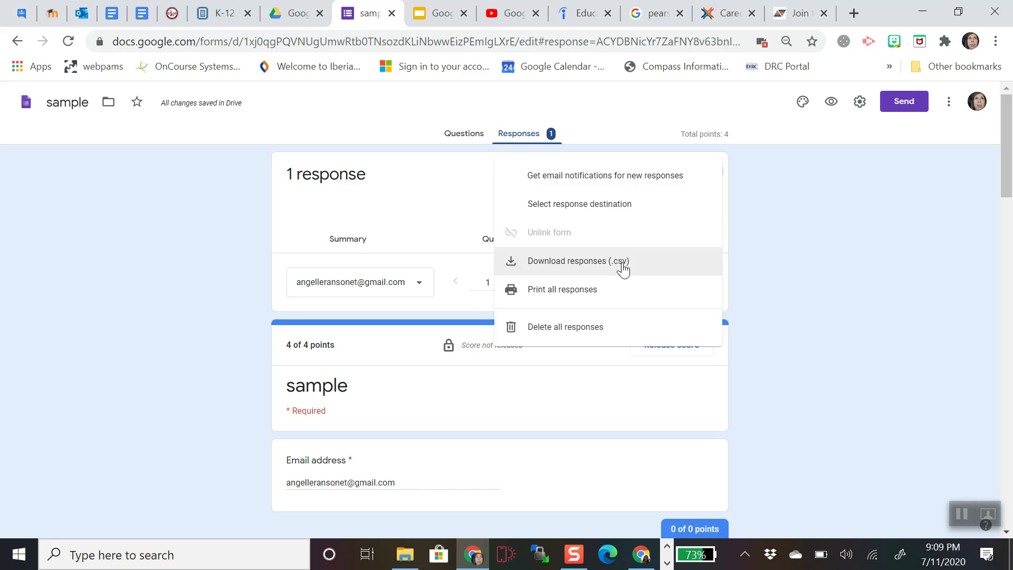
left_click(448, 190)
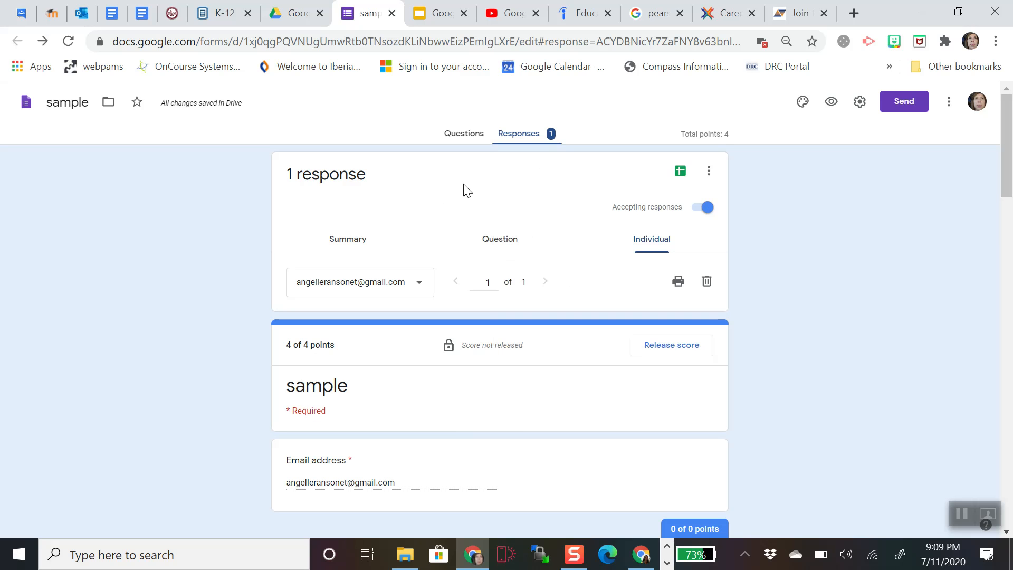
left_click(681, 172)
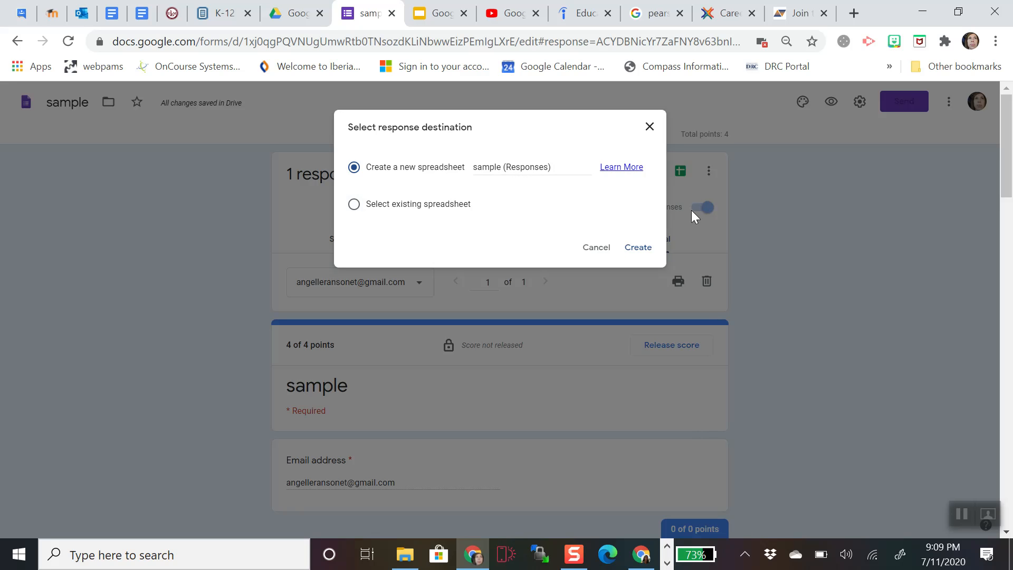
- Create the 'sample (Responses)' spreadsheet showing the 4 / 4 submission, then return to the form
left_click(639, 250)
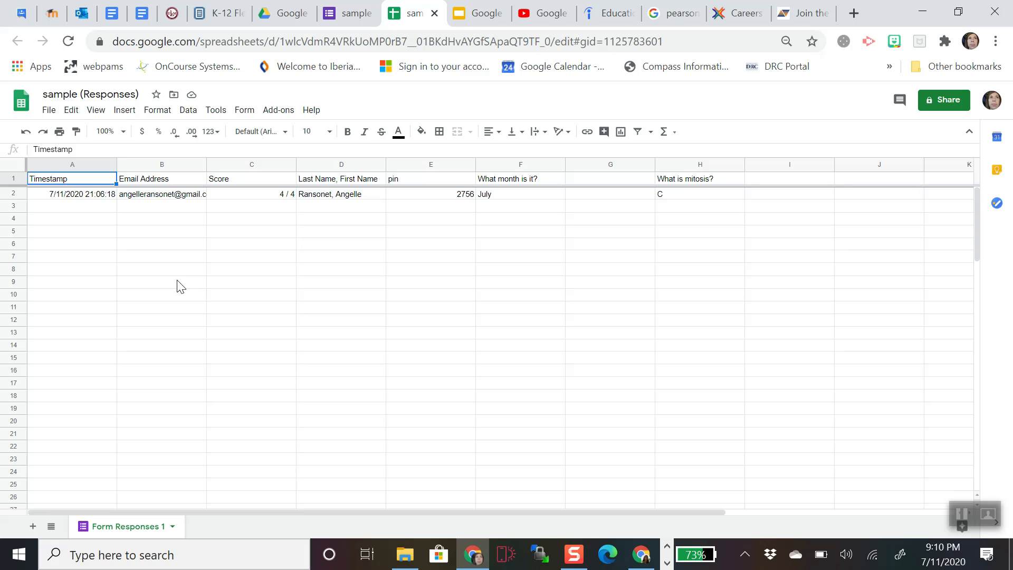
left_click(963, 515)
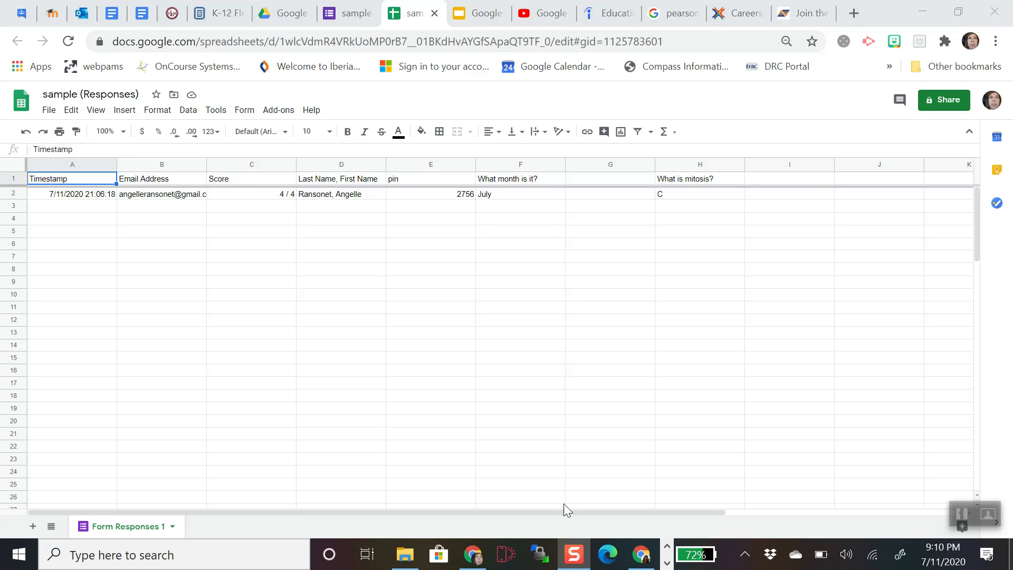
left_click(348, 13)
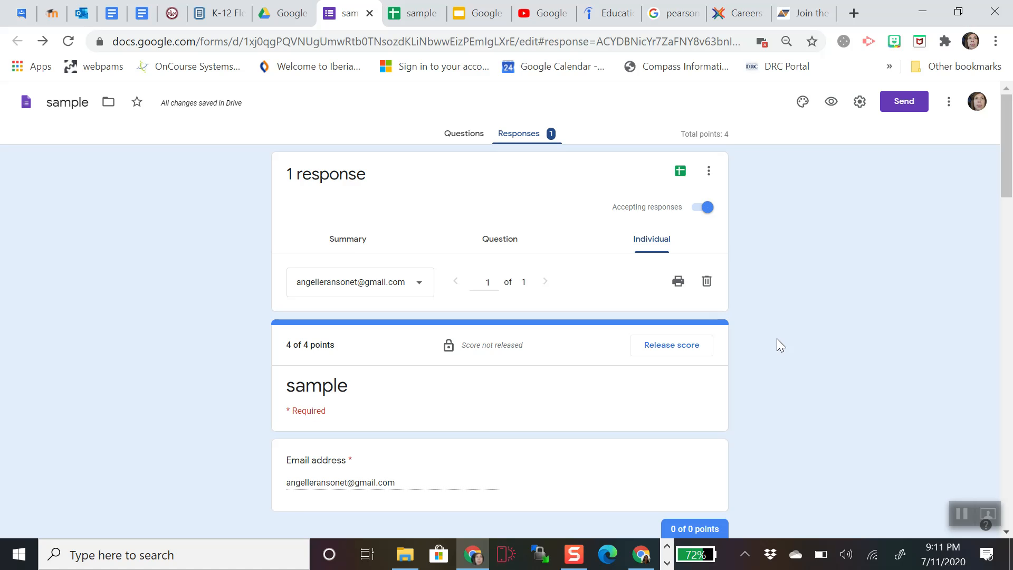
- Release the 4 of 4 score to all respondents with notification emails
left_click(680, 350)
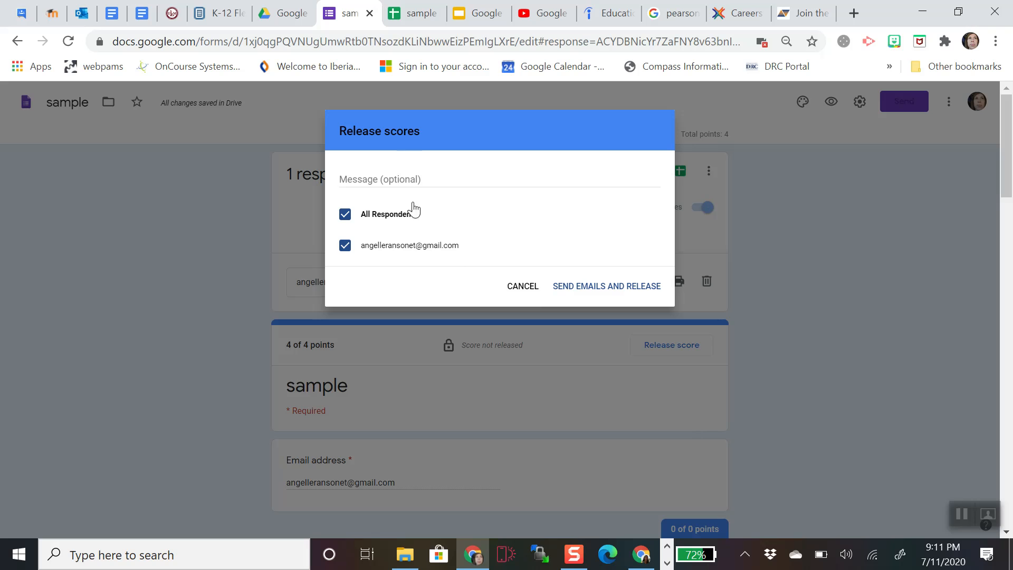
left_click(621, 288)
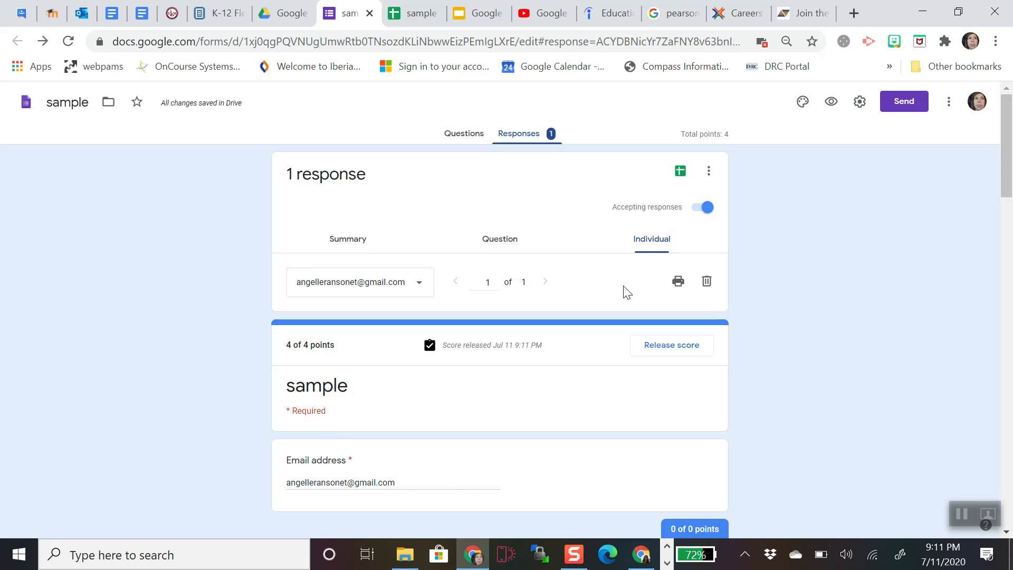